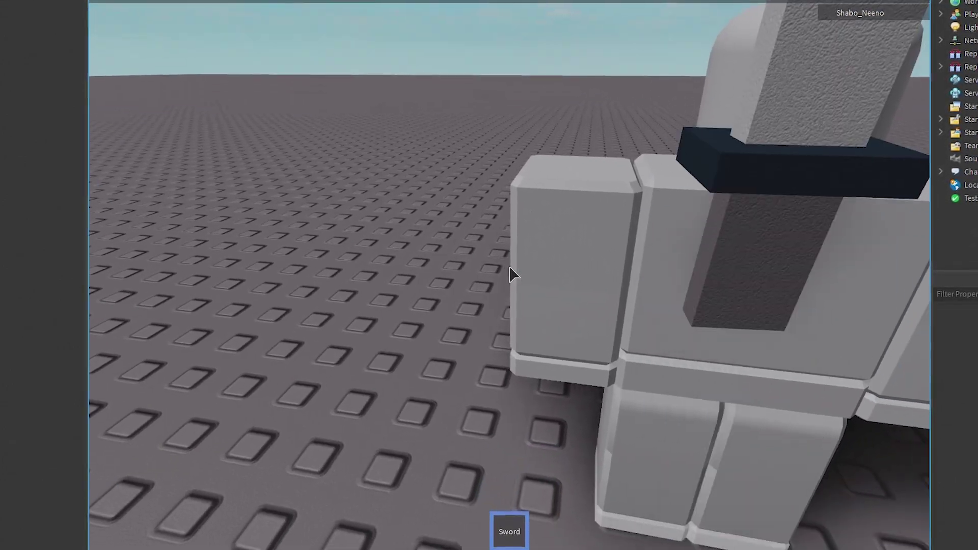
# - Play-test the sword by swinging it at the dummy while viewing the character from several angles
pyautogui.scroll(-4, 510, 266)
pyautogui.moveTo(509, 265); pyautogui.dragTo(507, 264, button='right')
pyautogui.scroll(-1, 507, 265)
pyautogui.click(508, 265)
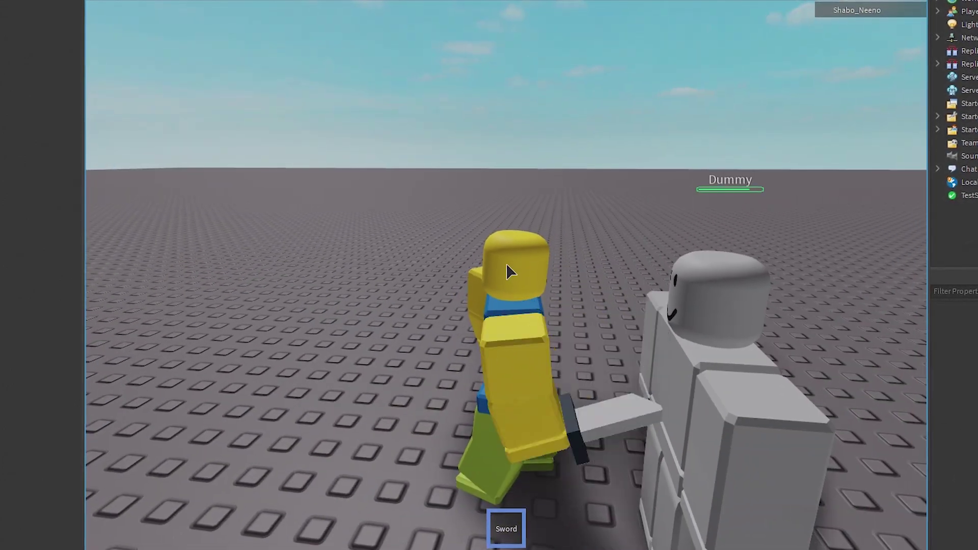
pyautogui.press('shift')
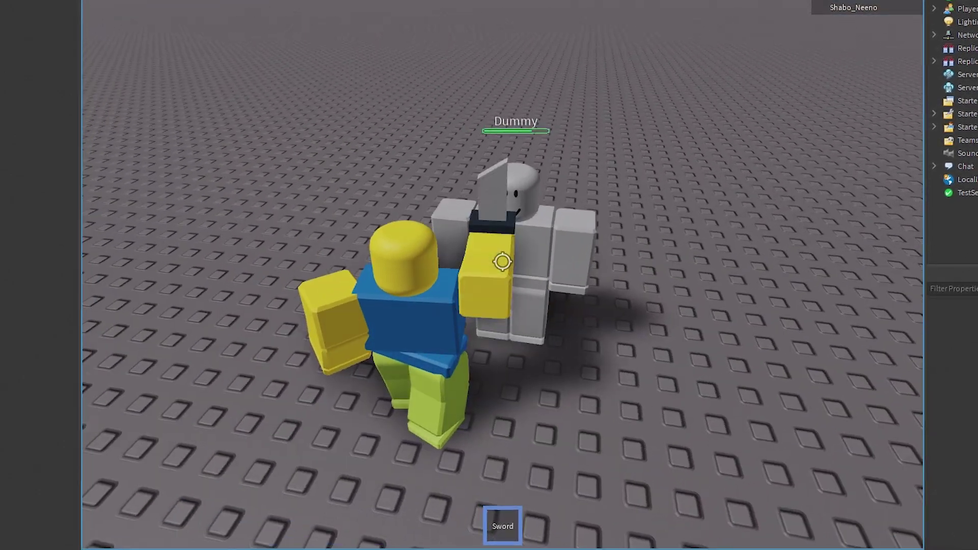
pyautogui.click(502, 262)
pyautogui.press('shift')
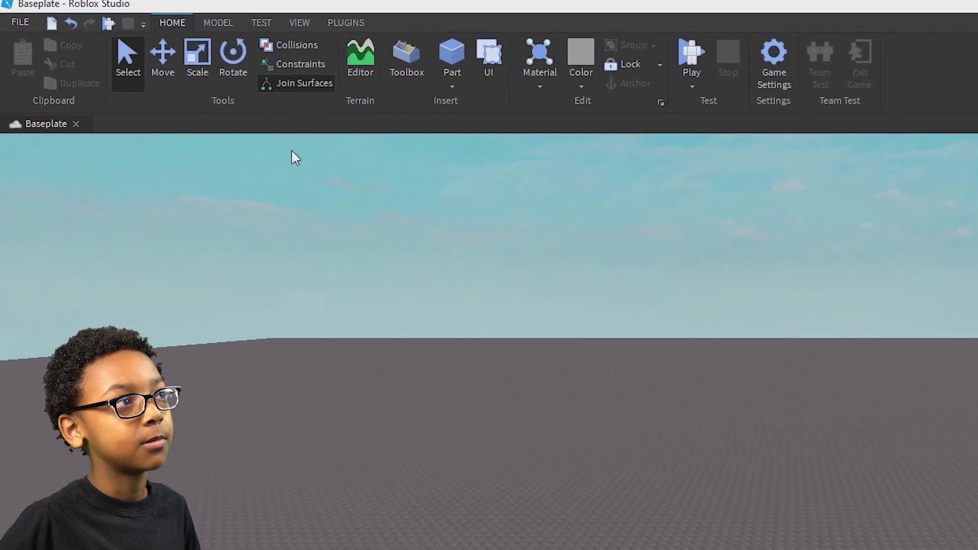
# - Show the Explorer and Properties windows for the baseplate project
pyautogui.click(305, 22)
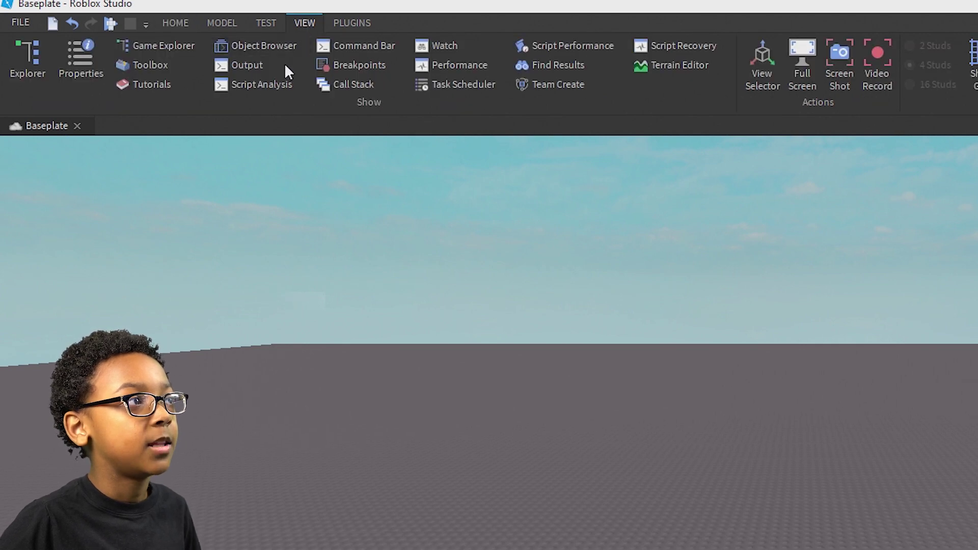
pyautogui.click(59, 72)
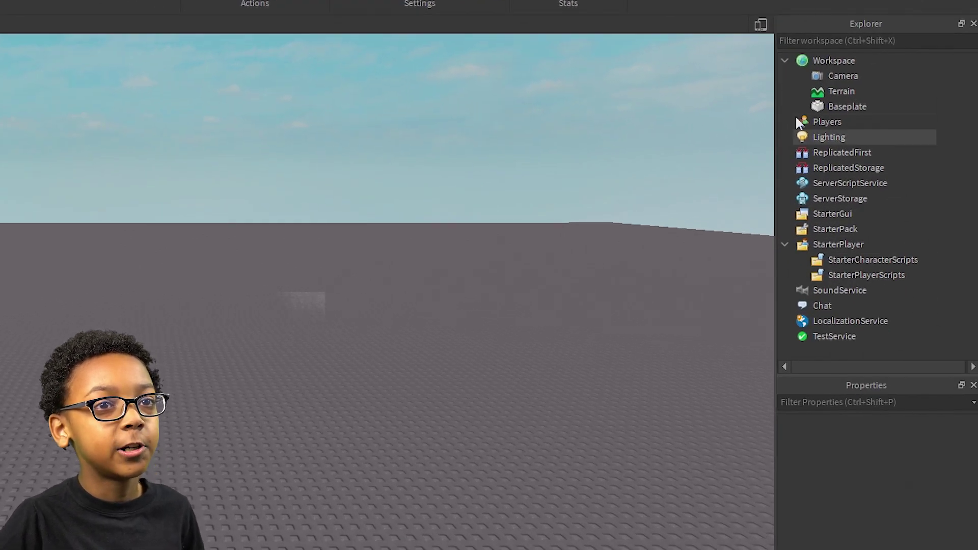
pyautogui.moveTo(477, 273); pyautogui.dragTo(666, 195, button='right')
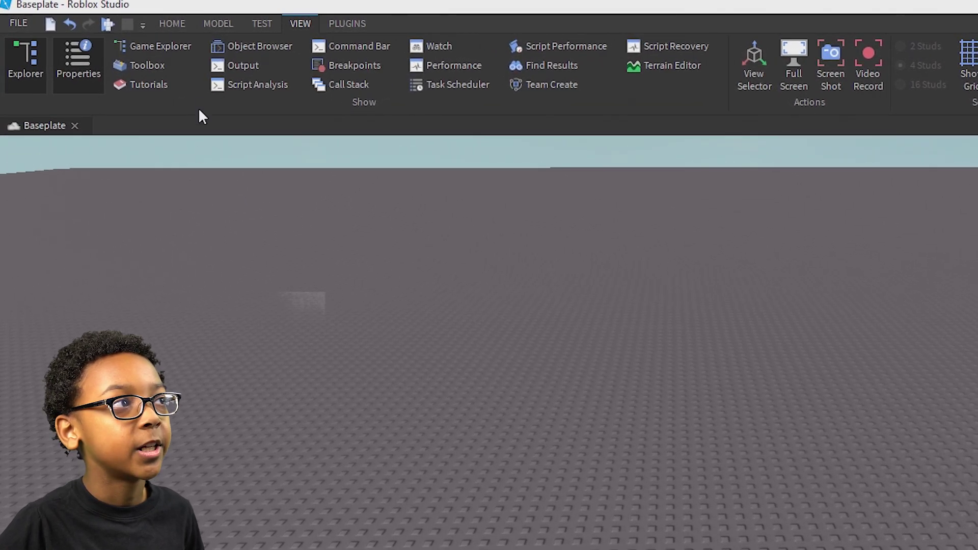
# - Insert a block part and place it on the baseplate at about 0.2, 0.5, -12.4
pyautogui.click(171, 22)
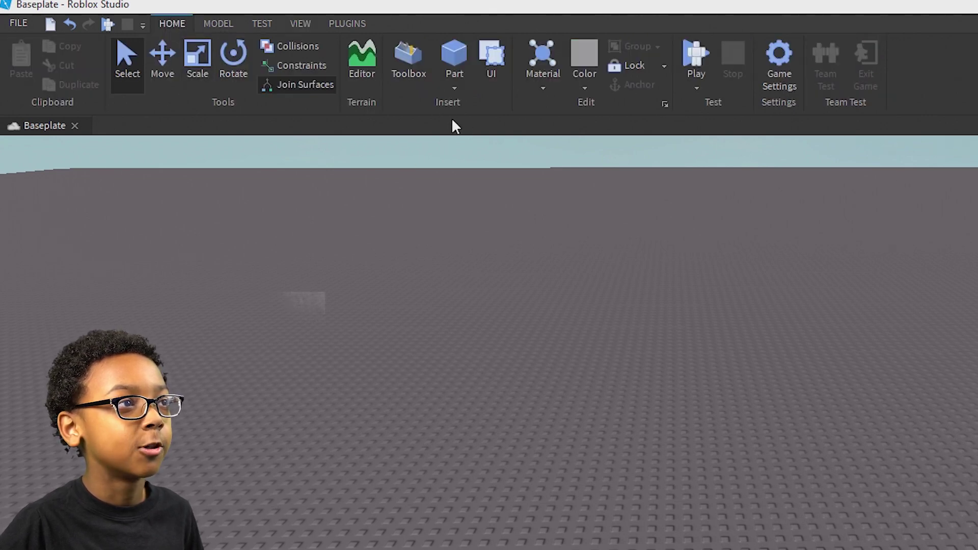
pyautogui.click(451, 60)
pyautogui.moveTo(715, 318); pyautogui.dragTo(713, 327, button='right')
pyautogui.scroll(5, 713, 327)
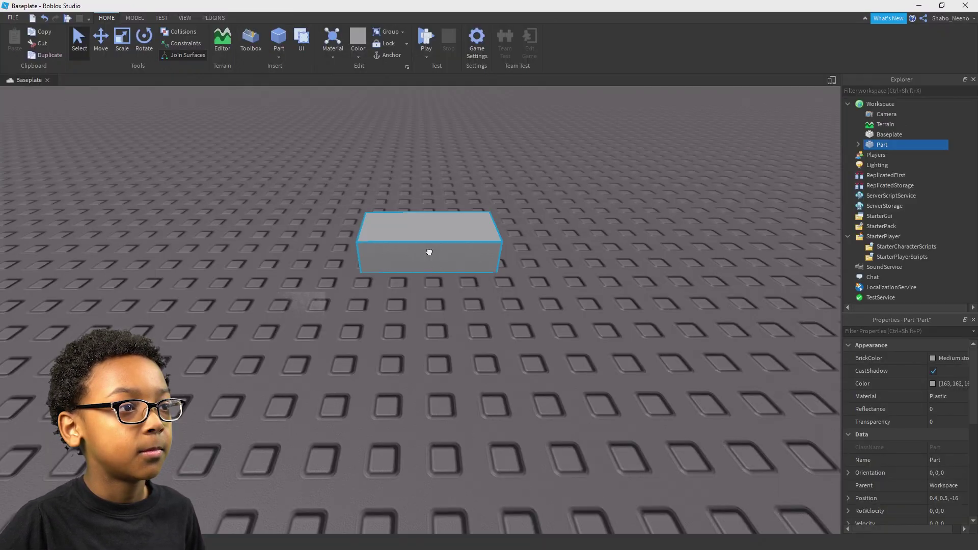
pyautogui.moveTo(696, 407); pyautogui.dragTo(568, 522)
pyautogui.moveTo(349, 321); pyautogui.dragTo(421, 338)
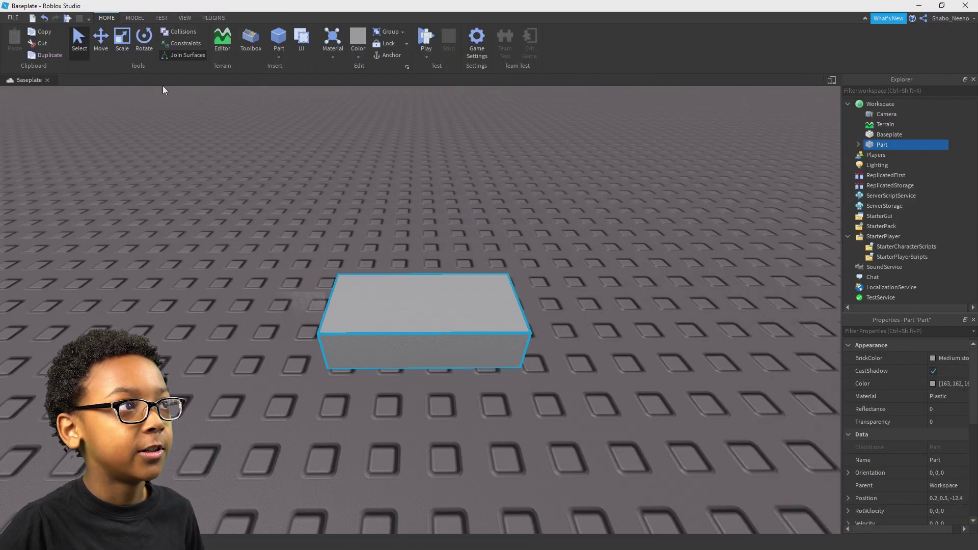
# - Scale the block's width down to a narrow bar and move it to about -1.5, 1.3, -10.6
pyautogui.click(120, 47)
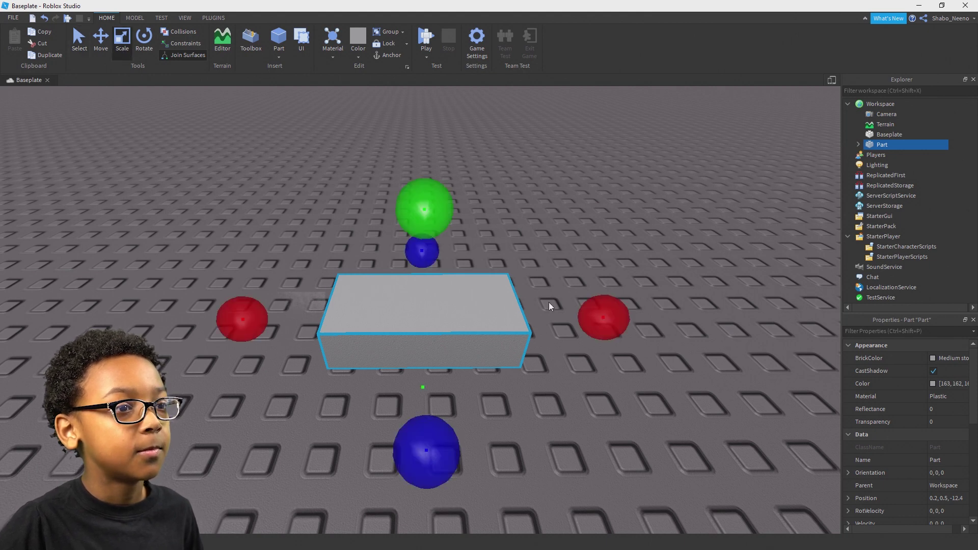
pyautogui.moveTo(602, 317); pyautogui.dragTo(450, 318)
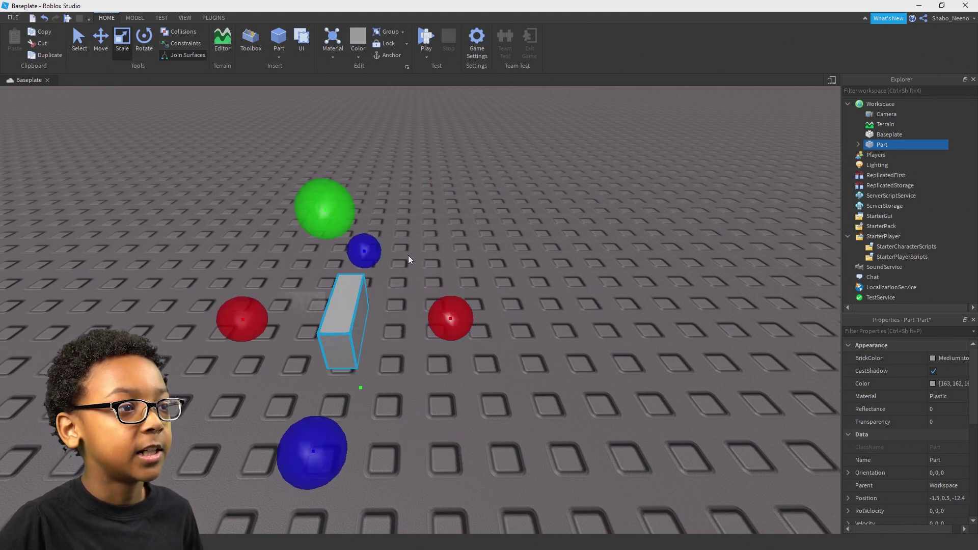
pyautogui.click(107, 51)
pyautogui.moveTo(365, 248); pyautogui.dragTo(355, 278)
pyautogui.moveTo(284, 258); pyautogui.dragTo(268, 207)
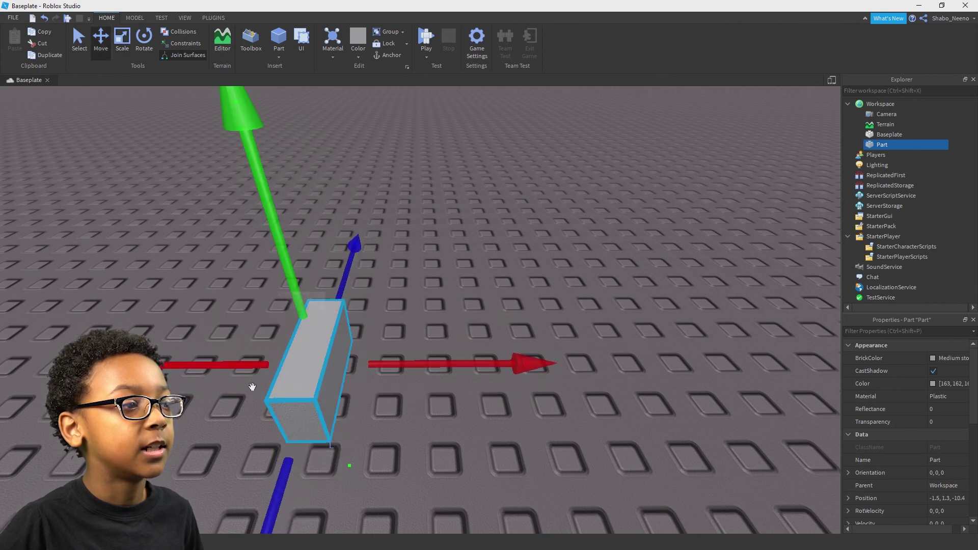
pyautogui.moveTo(276, 490); pyautogui.dragTo(282, 472)
pyautogui.moveTo(291, 377); pyautogui.dragTo(289, 375)
# - Move the bar back onto the baseplate and scale down its depth to form a thin upright sword grip at about -0.9, 0.5, -11.3
pyautogui.click(144, 40)
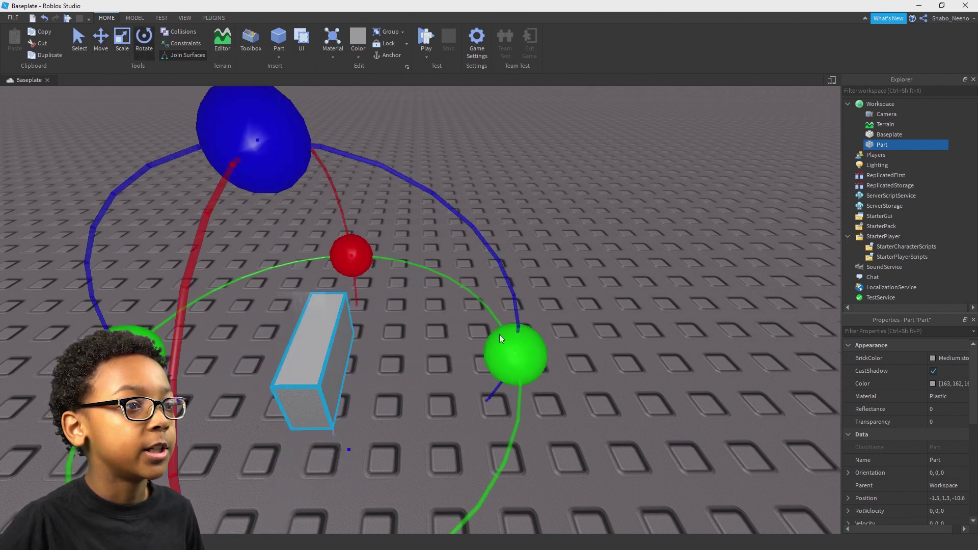
pyautogui.moveTo(502, 336); pyautogui.dragTo(514, 351)
pyautogui.moveTo(317, 333); pyautogui.dragTo(370, 307)
pyautogui.click(121, 50)
pyautogui.moveTo(448, 245); pyautogui.dragTo(419, 249, button='right')
pyautogui.moveTo(448, 246); pyautogui.dragTo(433, 280)
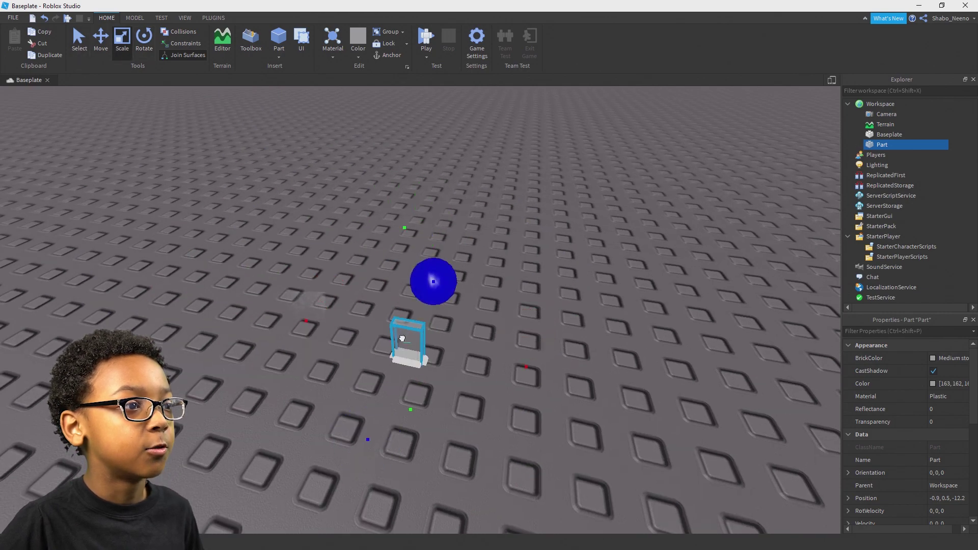
# - Color the sword grip dark stone grey
pyautogui.scroll(3, 430, 277)
pyautogui.click(359, 56)
pyautogui.click(379, 234)
# - Duplicate the grip and scale the copy into a flat crossguard on top of it, wider and deeper than the grip
pyautogui.scroll(-10, 393, 277)
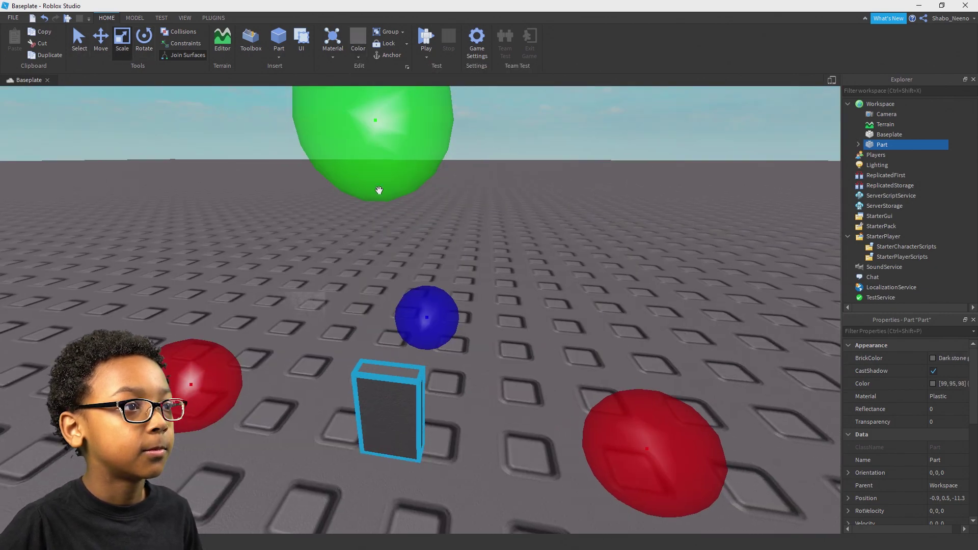
pyautogui.moveTo(535, 339); pyautogui.dragTo(547, 341)
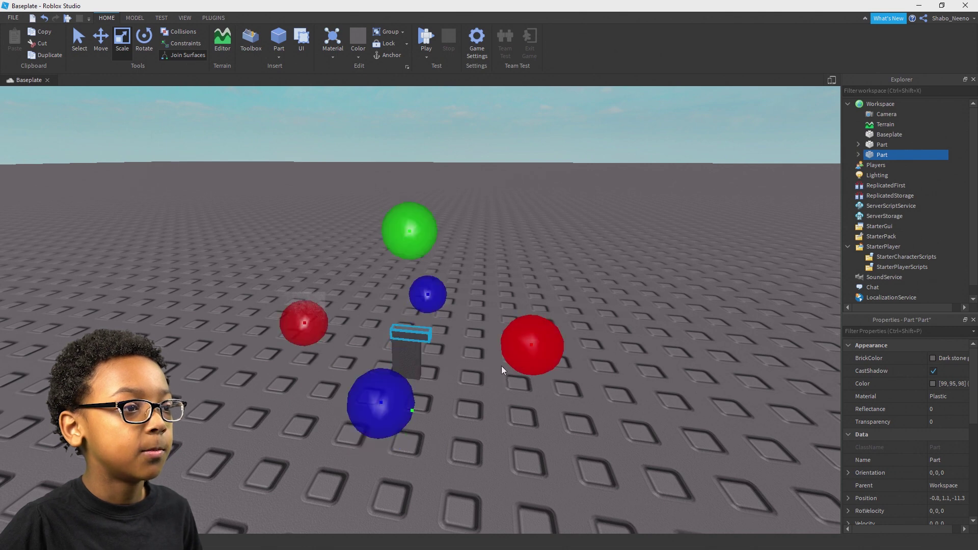
pyautogui.moveTo(378, 400); pyautogui.dragTo(373, 410)
pyautogui.moveTo(301, 323); pyautogui.dragTo(290, 323)
pyautogui.scroll(-5, 413, 313)
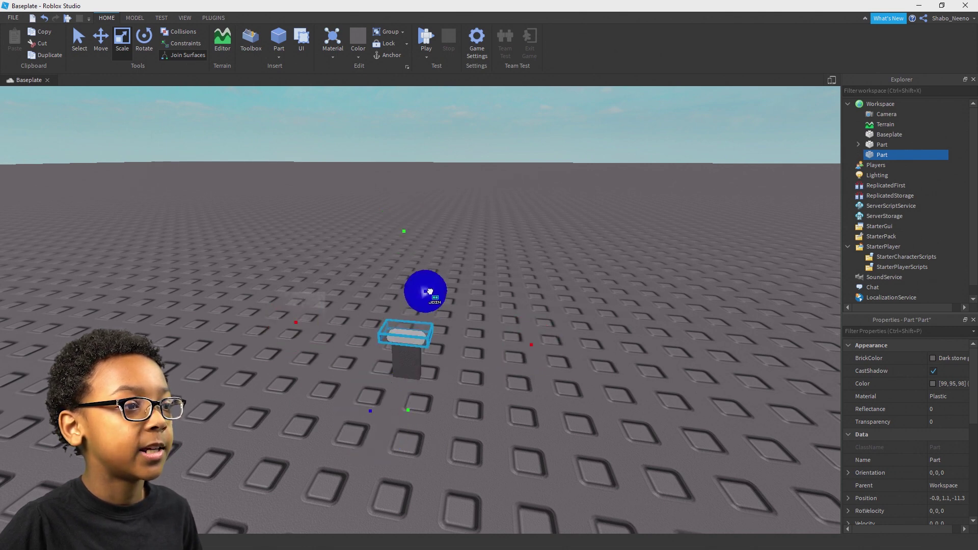
# - Color the crossguard black
pyautogui.scroll(8, 413, 313)
pyautogui.click(354, 48)
pyautogui.click(448, 238)
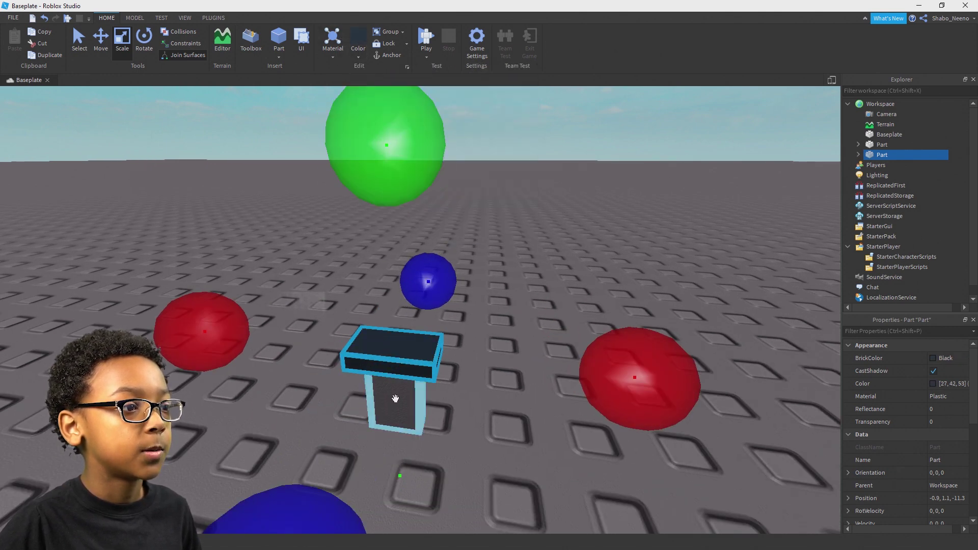
# - Duplicate the grip and turn the copy into a tall light grey blade standing on the crossguard
pyautogui.click(395, 399)
pyautogui.hotkey('ctrl', 'd')
pyautogui.scroll(-5, 365, 175)
pyautogui.moveTo(402, 156); pyautogui.dragTo(403, 115)
pyautogui.moveTo(412, 434); pyautogui.dragTo(409, 393)
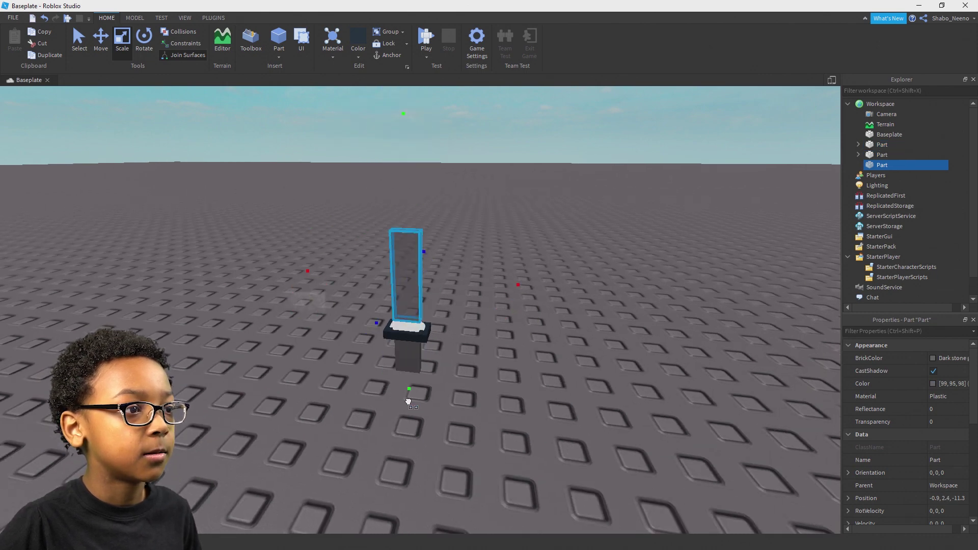
pyautogui.click(361, 55)
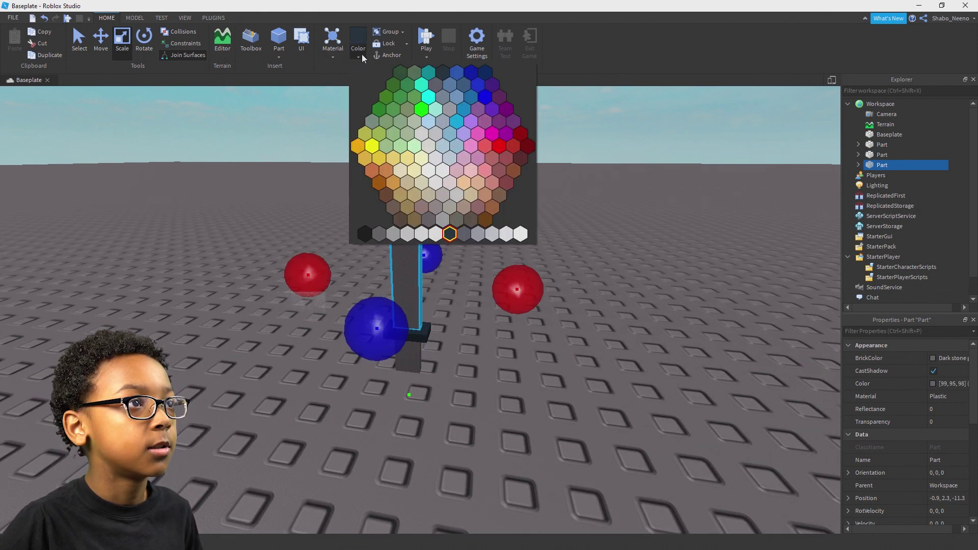
pyautogui.click(393, 234)
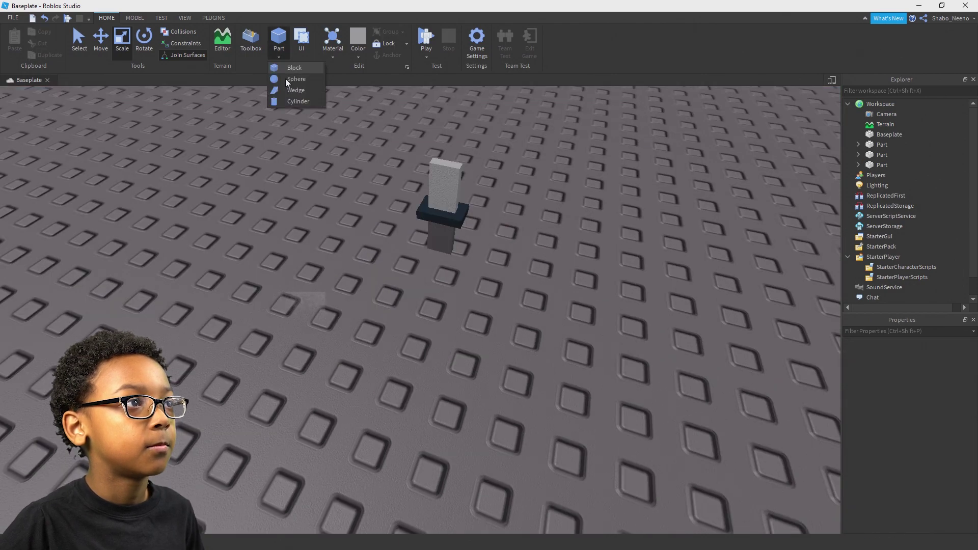
# - Insert a wedge part and place it on top of the blade with its orientation at 0, 90, 0
pyautogui.click(295, 90)
pyautogui.moveTo(438, 265); pyautogui.dragTo(548, 323)
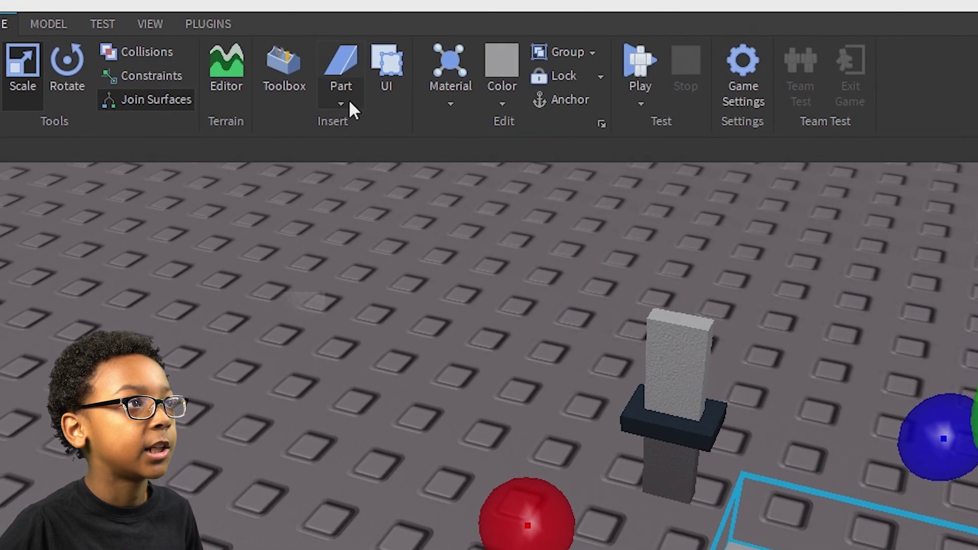
pyautogui.click(341, 102)
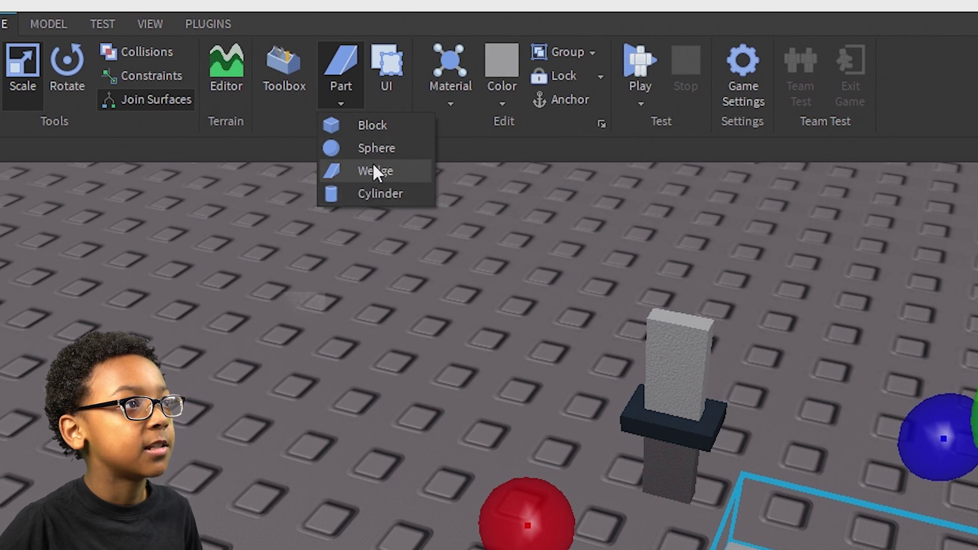
pyautogui.click(611, 451)
pyautogui.moveTo(573, 355); pyautogui.dragTo(494, 132)
pyautogui.press('r')
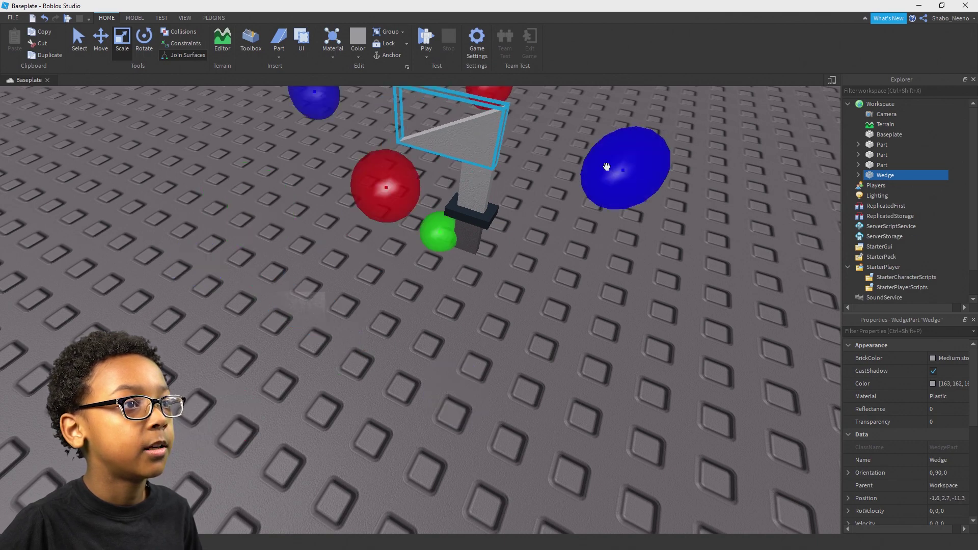
# - Scale the wedge to the blade's width and reduce its height to form the slanted sword tip
pyautogui.moveTo(328, 101); pyautogui.dragTo(386, 116)
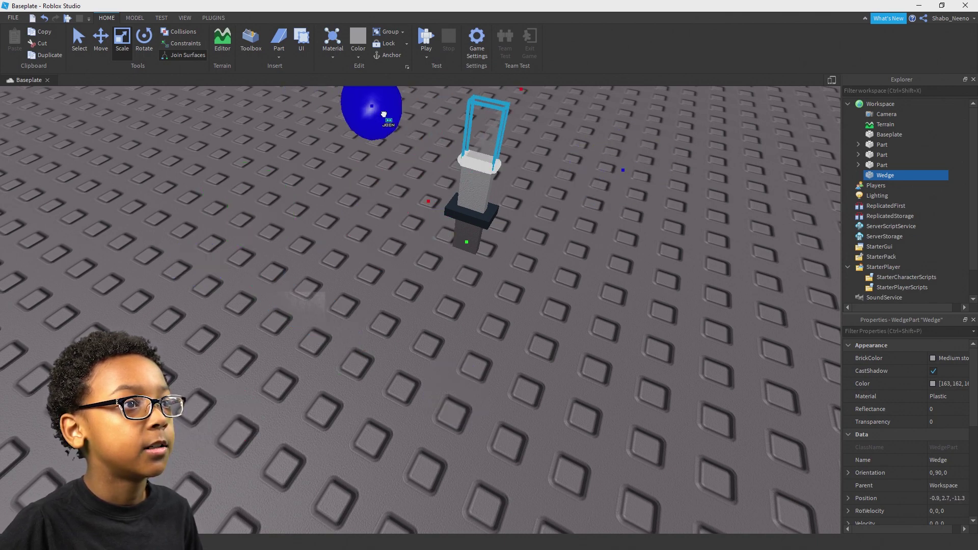
pyautogui.moveTo(388, 116); pyautogui.dragTo(412, 108, button='right')
pyautogui.moveTo(420, 119); pyautogui.dragTo(419, 145)
pyautogui.click(473, 198)
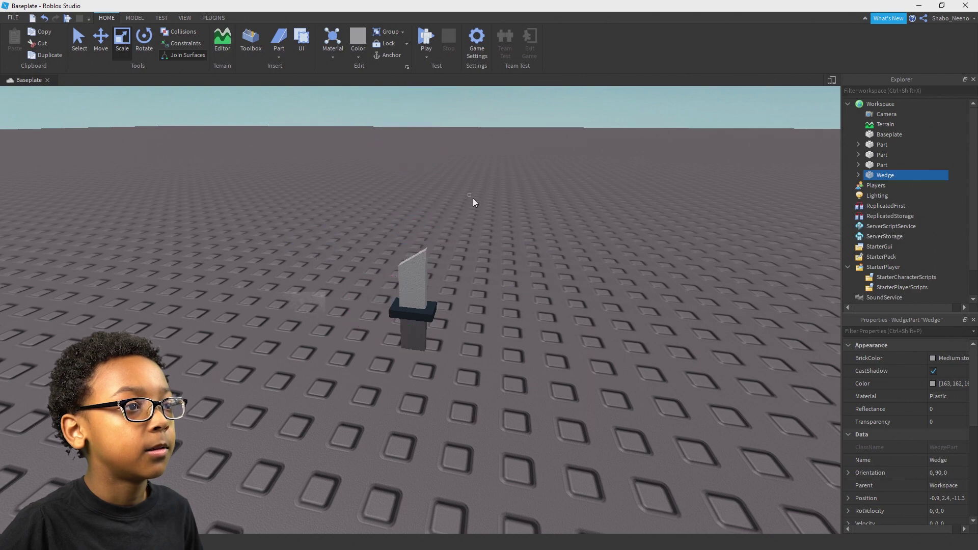
# - Rename the dark stone grey grip part as Handle
pyautogui.scroll(3, 473, 197)
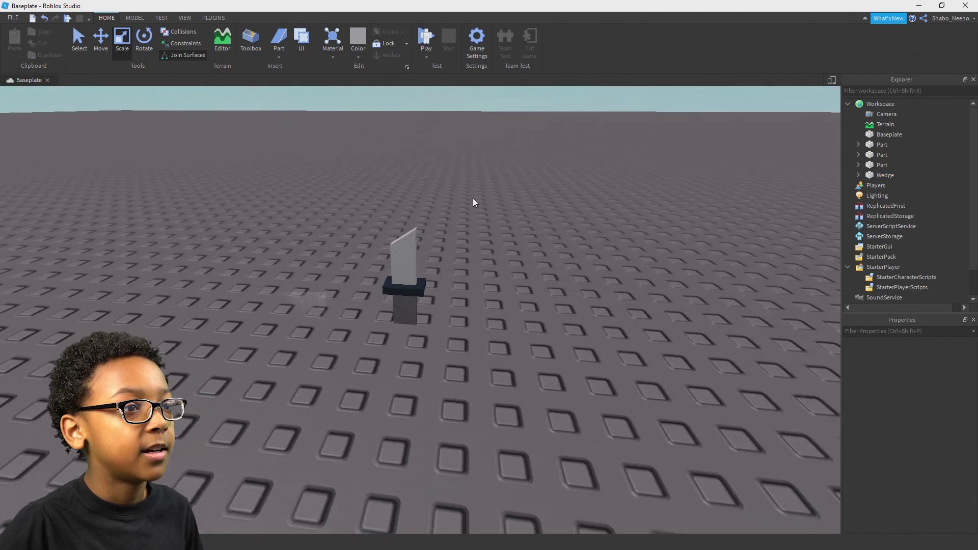
pyautogui.moveTo(472, 198); pyautogui.dragTo(469, 198, button='right')
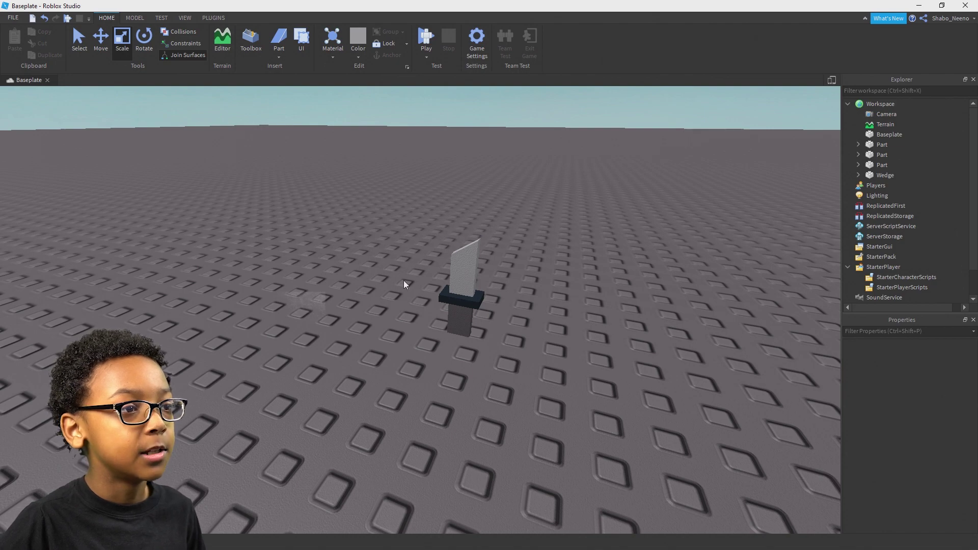
pyautogui.scroll(5, 461, 321)
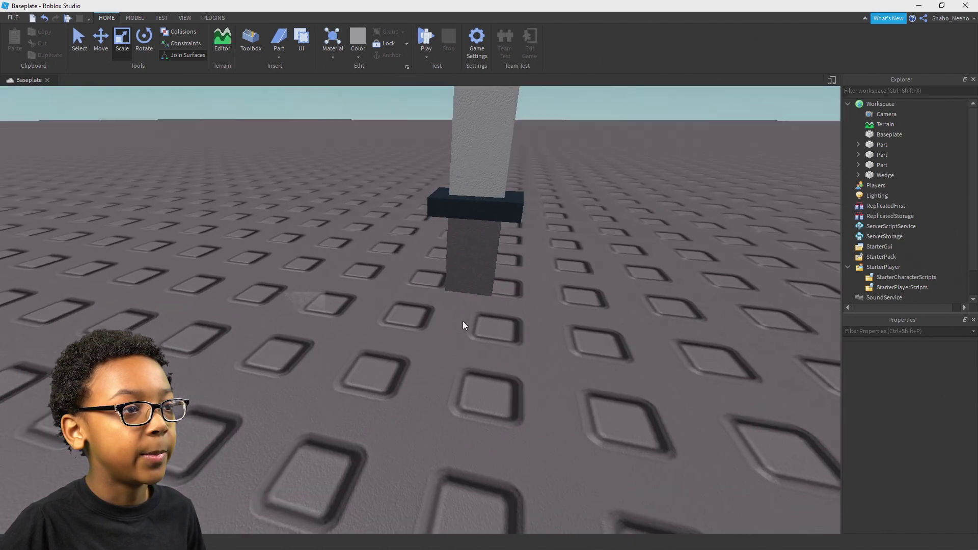
pyautogui.scroll(-2, 465, 328)
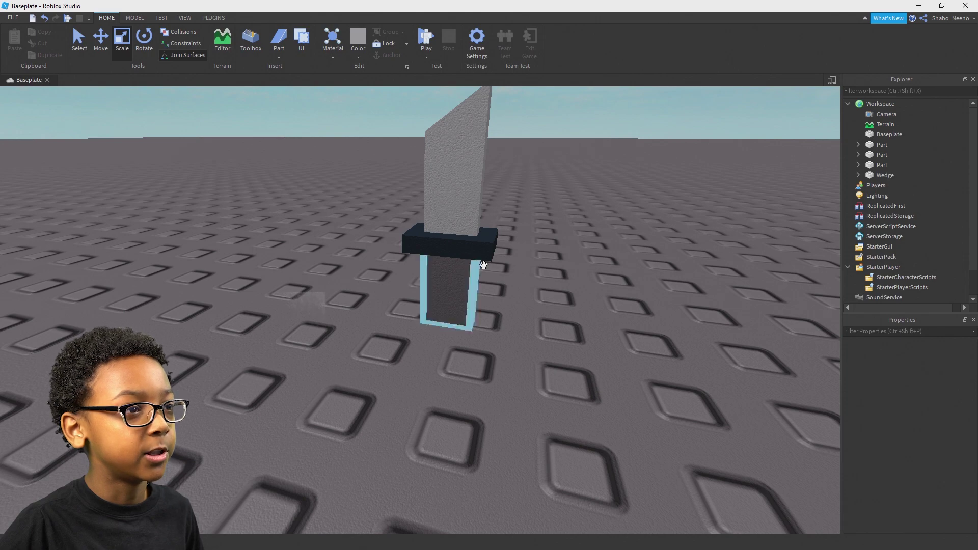
pyautogui.click(452, 276)
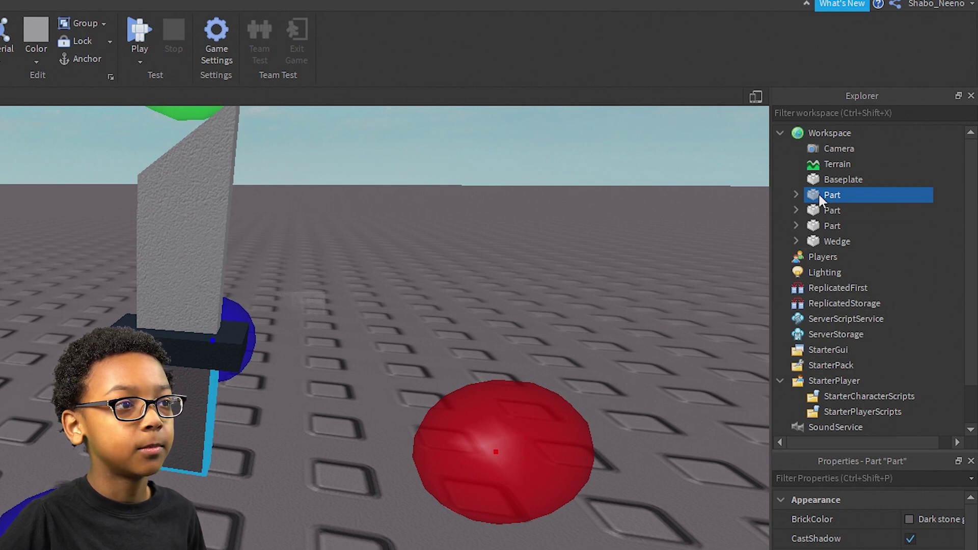
pyautogui.rightClick(818, 192)
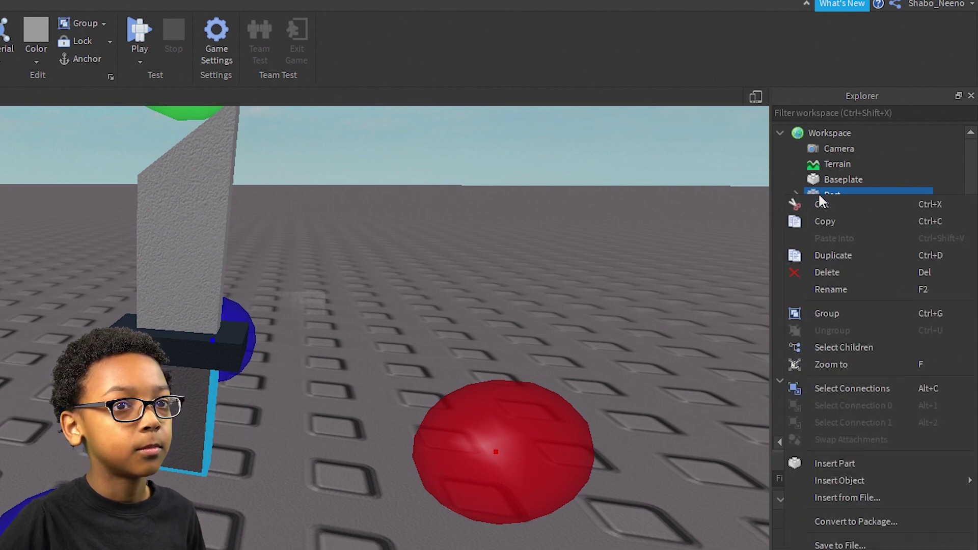
pyautogui.click(830, 287)
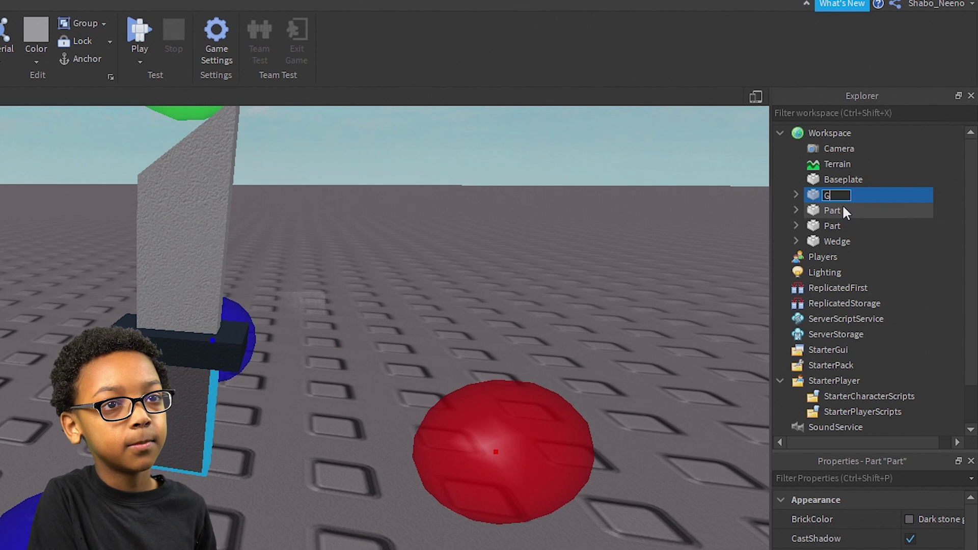
pyautogui.write('Handle')
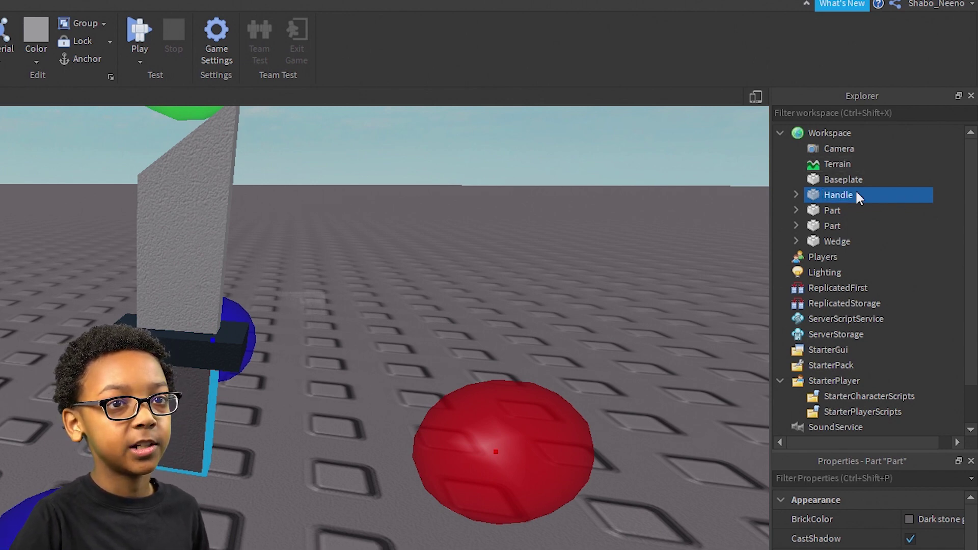
pyautogui.scroll(-4, 378, 311)
pyautogui.scroll(2, 383, 323)
pyautogui.moveTo(384, 323); pyautogui.dragTo(385, 324, button='right')
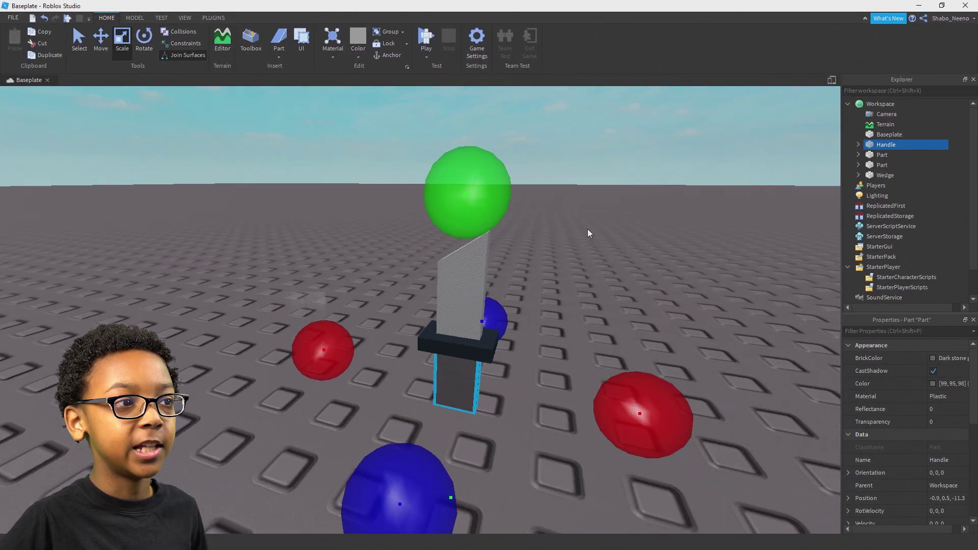
# - Add a WeldConstraint to the Handle part
pyautogui.scroll(4, 588, 229)
pyautogui.moveTo(588, 228); pyautogui.dragTo(537, 265, button='right')
pyautogui.scroll(-4, 537, 265)
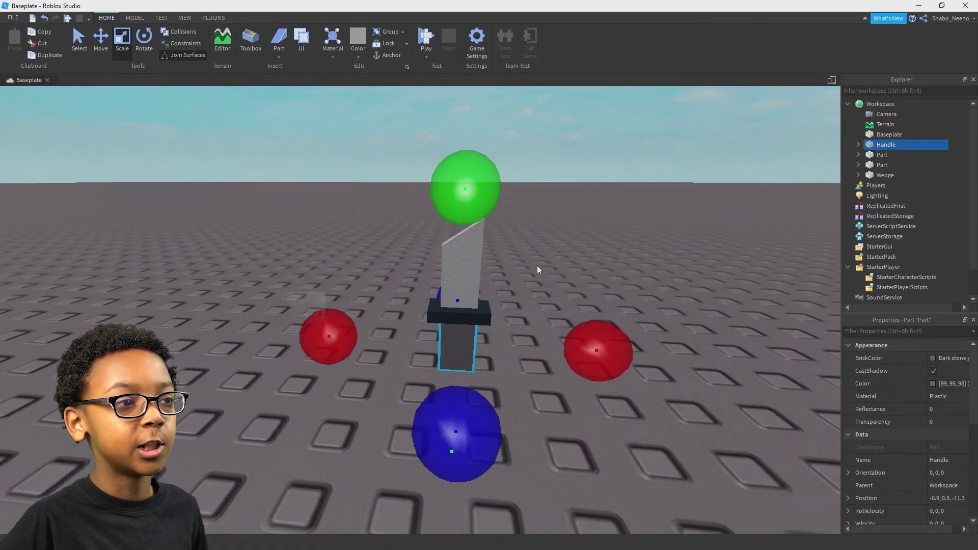
pyautogui.click(393, 236)
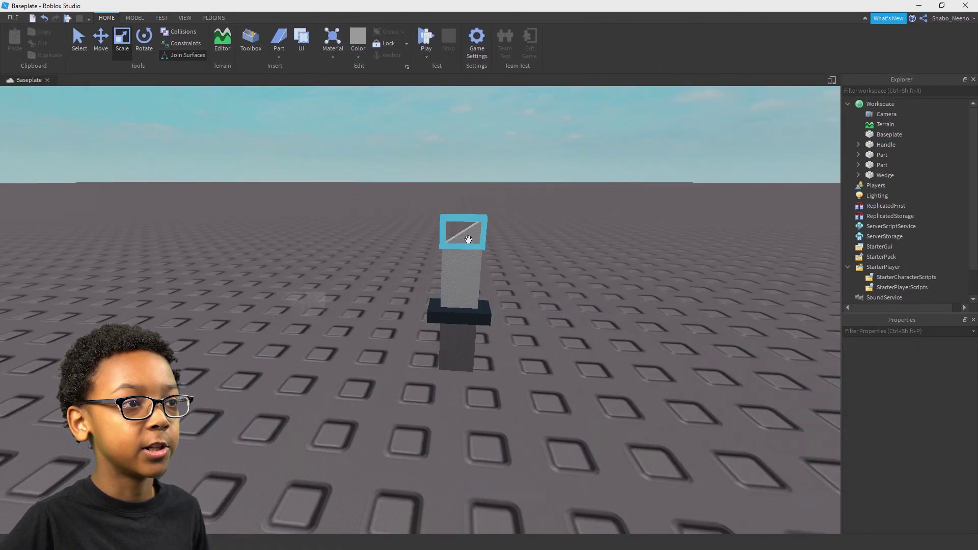
pyautogui.click(859, 144)
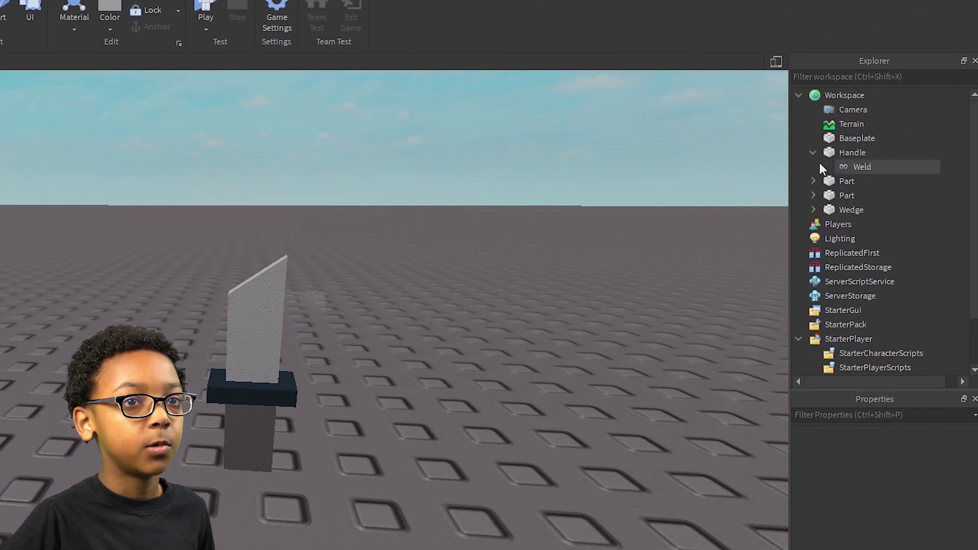
pyautogui.rightClick(832, 152)
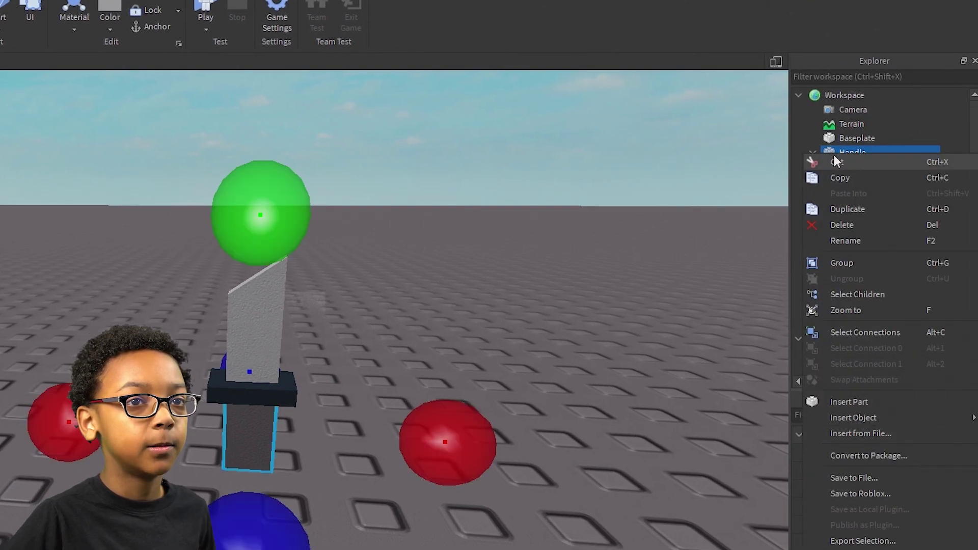
pyautogui.moveTo(833, 416)
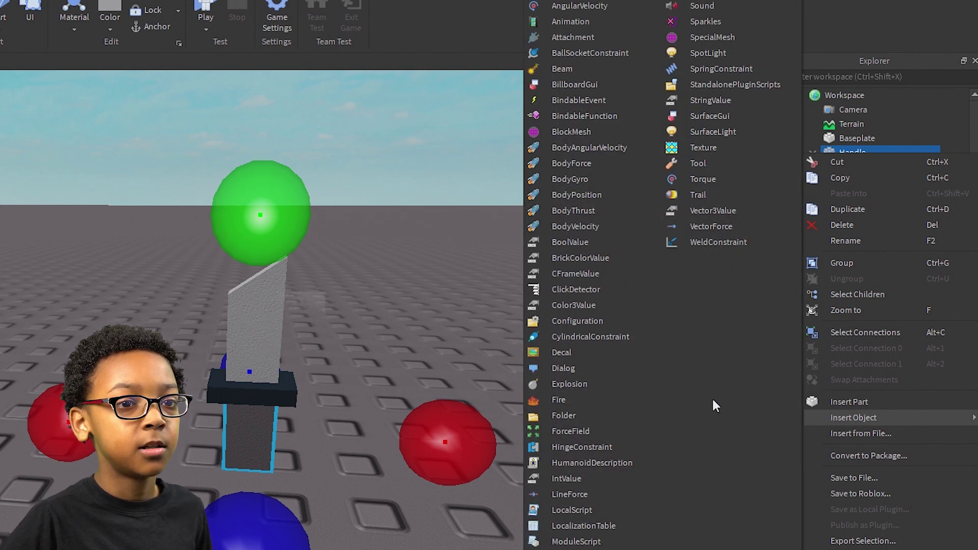
pyautogui.click(702, 241)
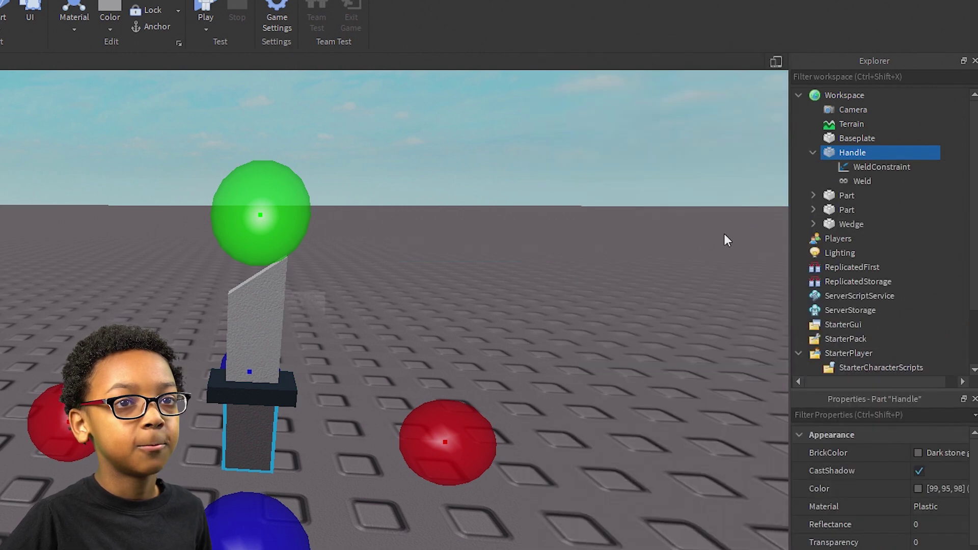
# - Set the WeldConstraint's Part0 to Handle and its Part1 to the black crossguard part
pyautogui.click(856, 167)
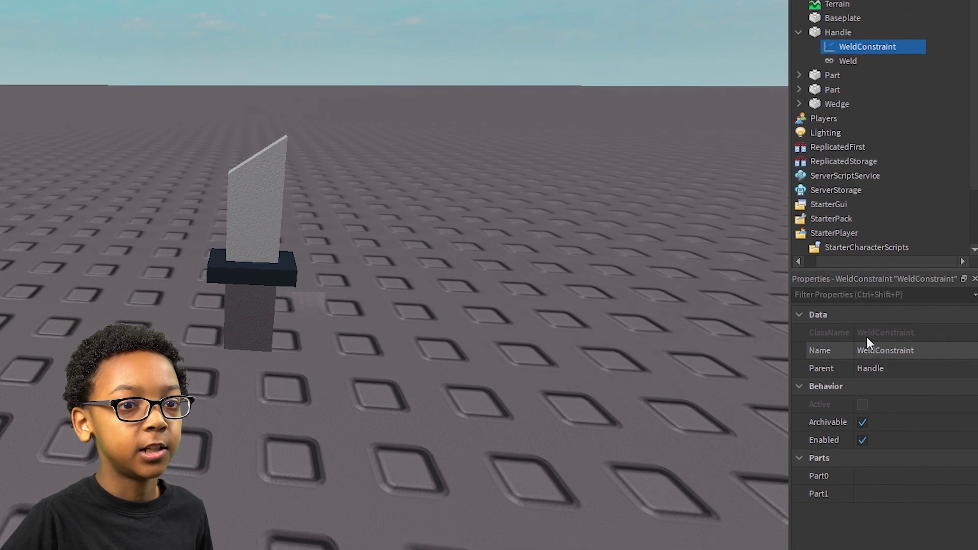
pyautogui.moveTo(654, 264); pyautogui.dragTo(654, 264, button='right')
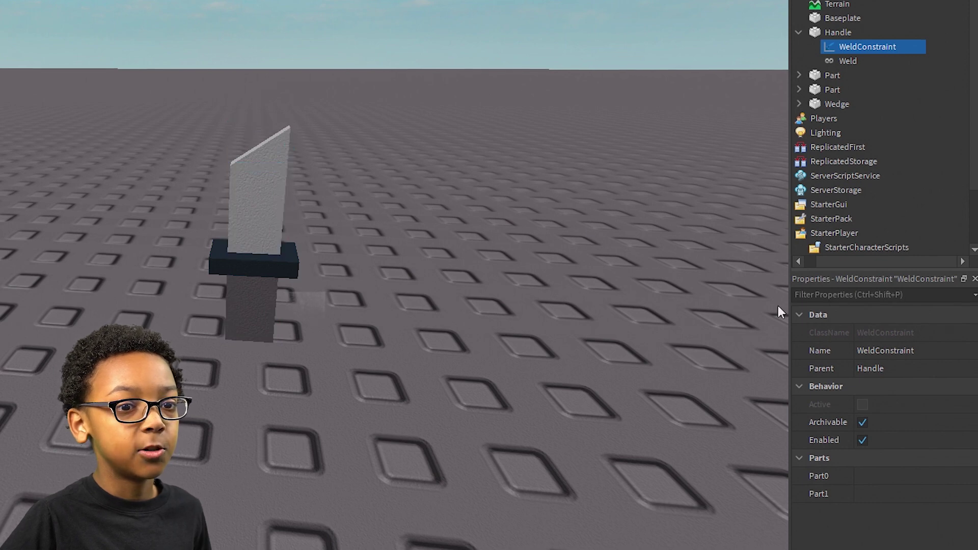
pyautogui.click(872, 477)
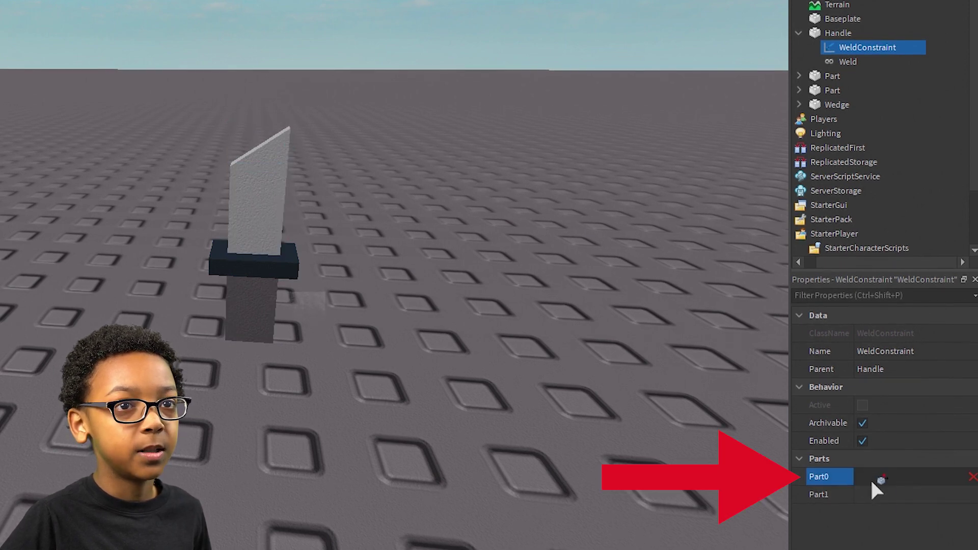
pyautogui.click(836, 33)
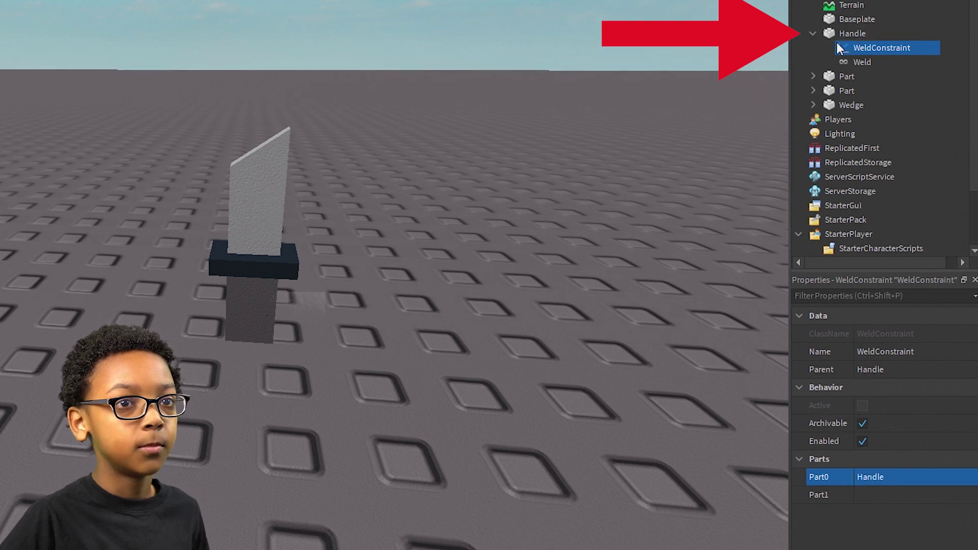
pyautogui.click(860, 495)
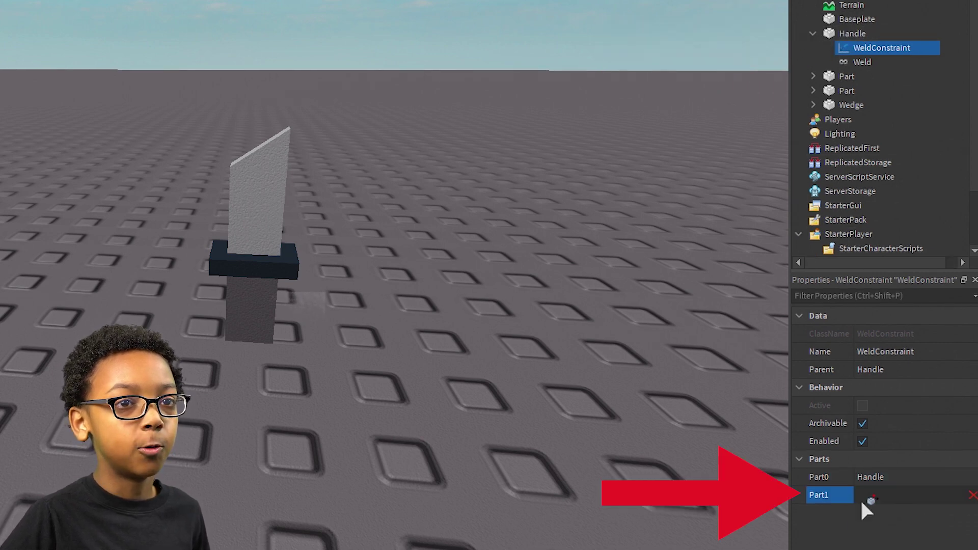
pyautogui.click(844, 76)
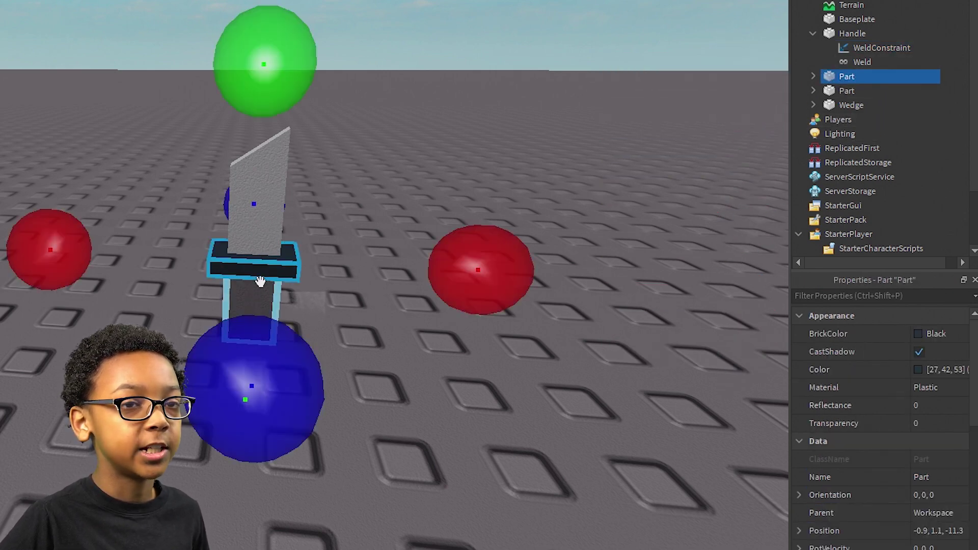
pyautogui.click(859, 46)
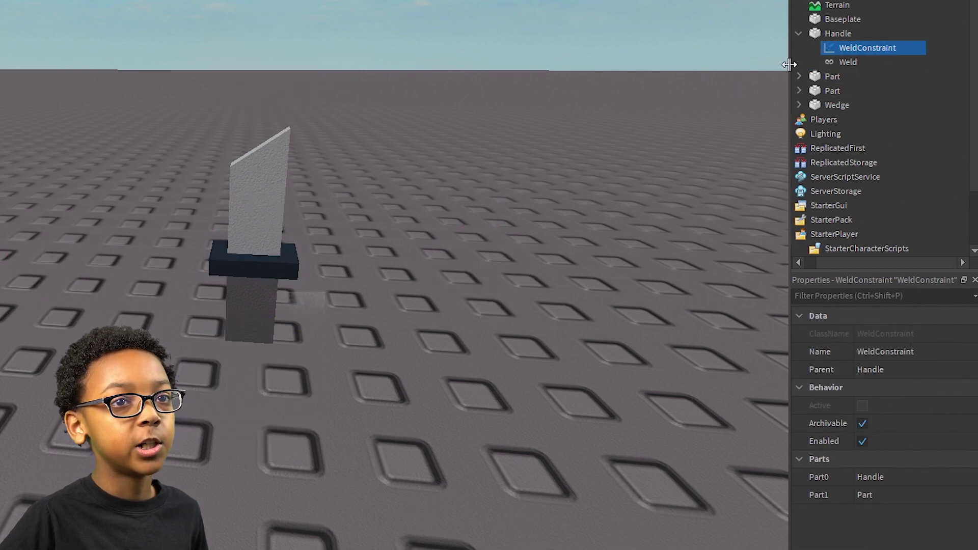
pyautogui.hotkey('ctrl', 'd')
pyautogui.hotkey('ctrl', 'd')
pyautogui.hotkey('ctrl', 'd')
pyautogui.click(850, 64)
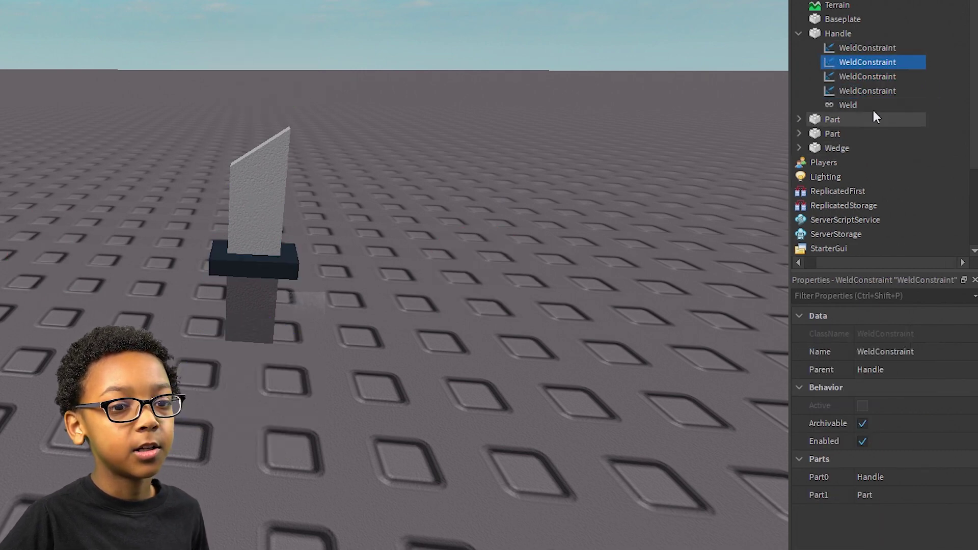
pyautogui.keyDown('shift'); pyautogui.click(885, 90); pyautogui.keyUp('shift')
pyautogui.rightClick(885, 90)
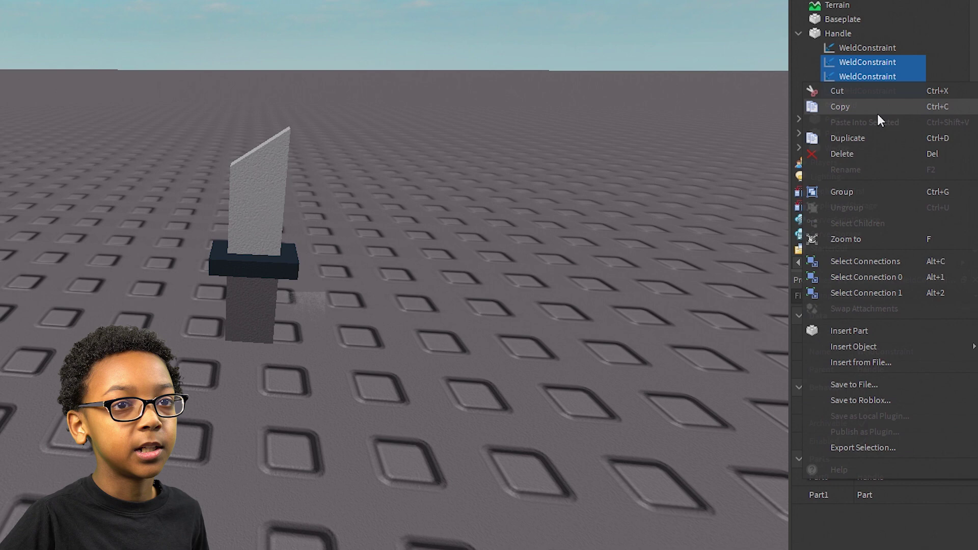
pyautogui.click(836, 155)
pyautogui.click(851, 46)
pyautogui.rightClick(848, 45)
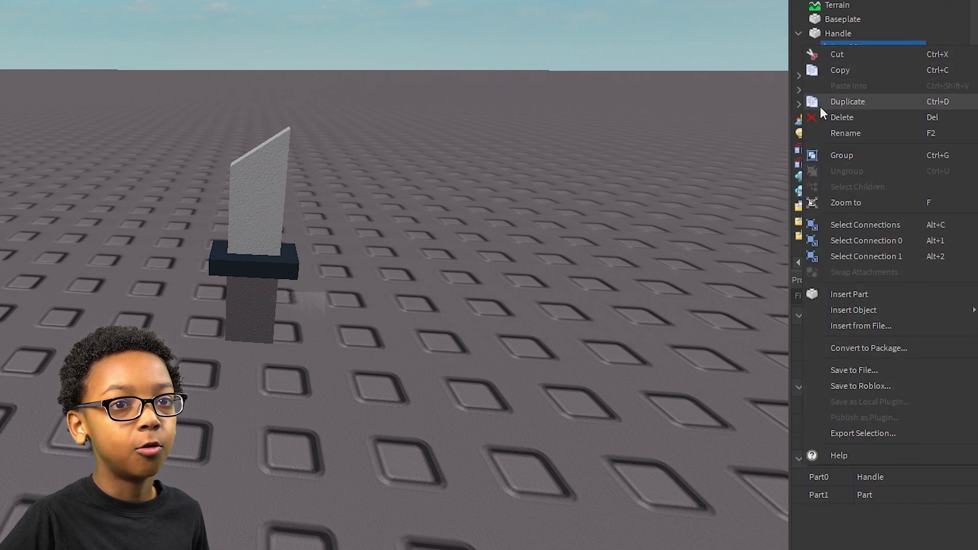
pyautogui.click(772, 65)
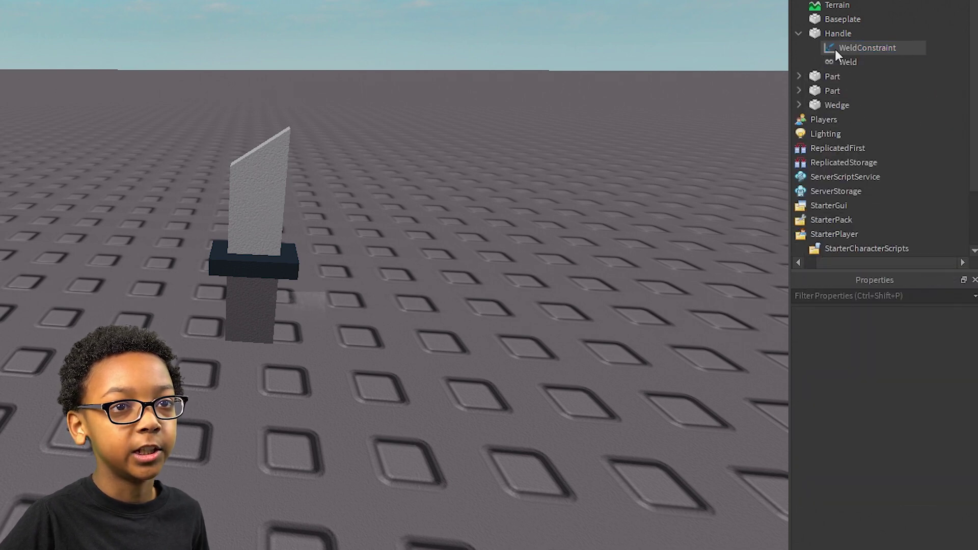
# - Duplicate the WeldConstraint inside Handle and set the copy's Part1 to the grey blade part
pyautogui.rightClick(835, 49)
pyautogui.click(835, 105)
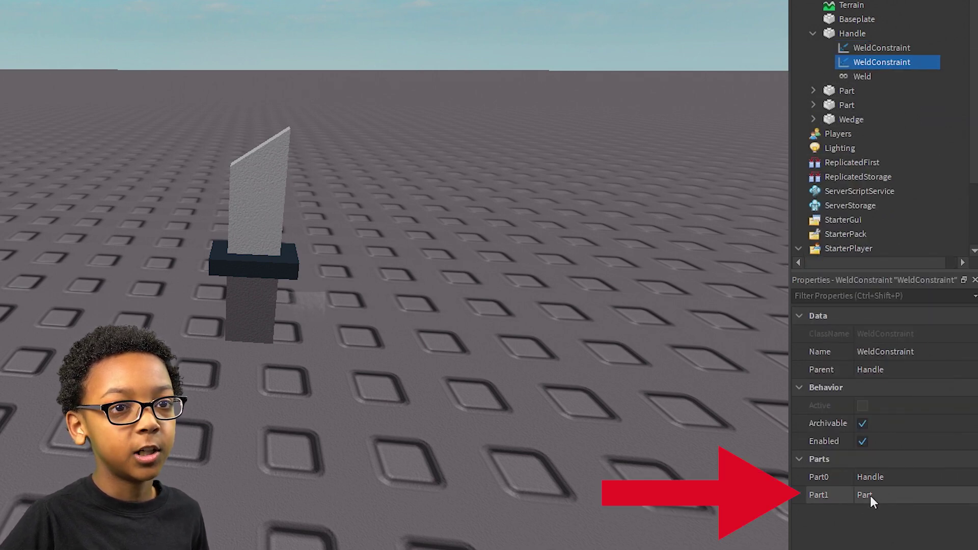
pyautogui.click(869, 496)
pyautogui.click(843, 102)
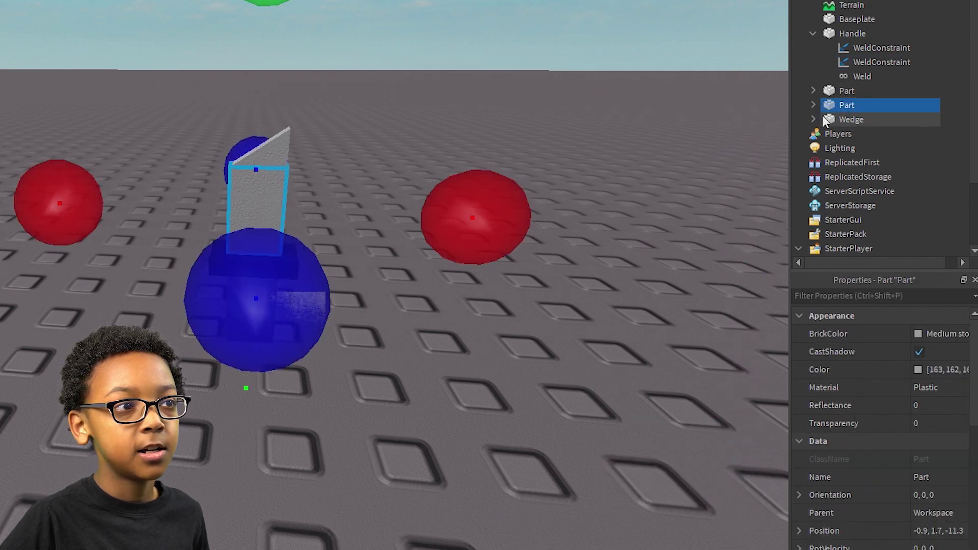
# - Duplicate the WeldConstraint once more and set this copy's Part1 to Wedge
pyautogui.click(855, 62)
pyautogui.hotkey('ctrl', 'd')
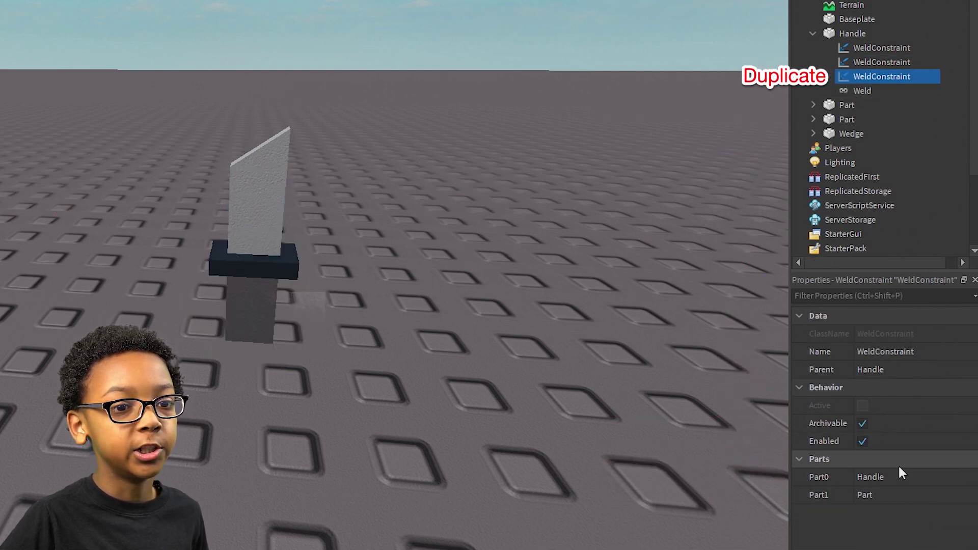
pyautogui.click(901, 496)
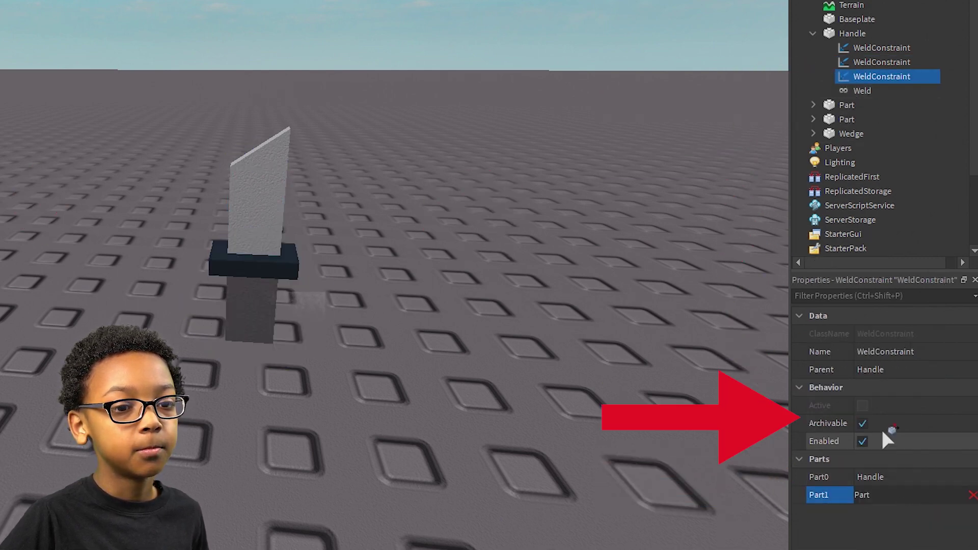
pyautogui.click(850, 134)
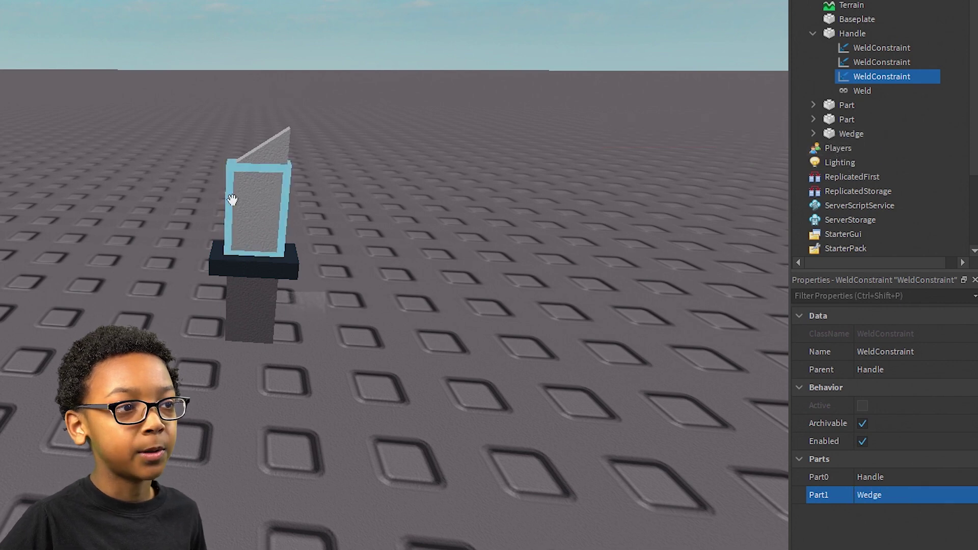
# - Insert a Tool into StarterPack and rename it Sword
pyautogui.click(813, 33)
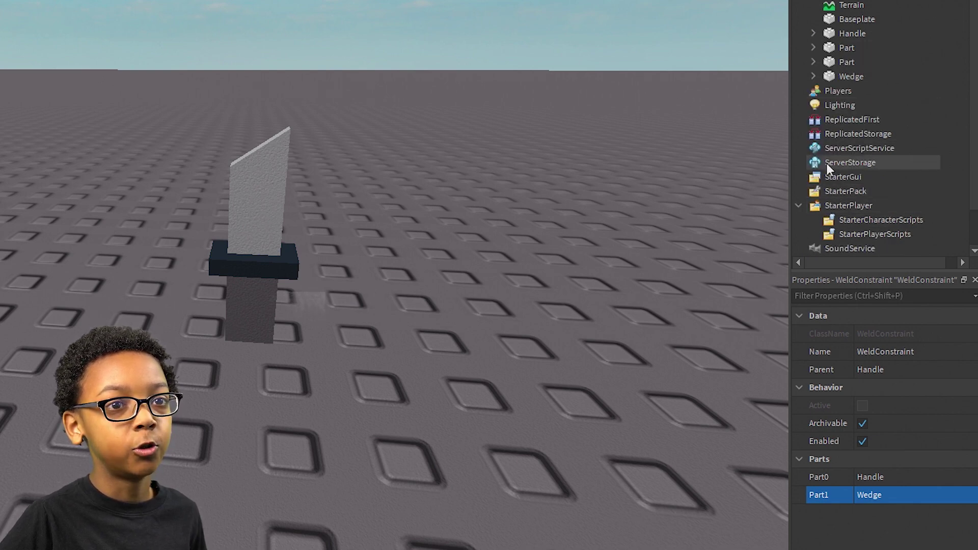
pyautogui.rightClick(818, 191)
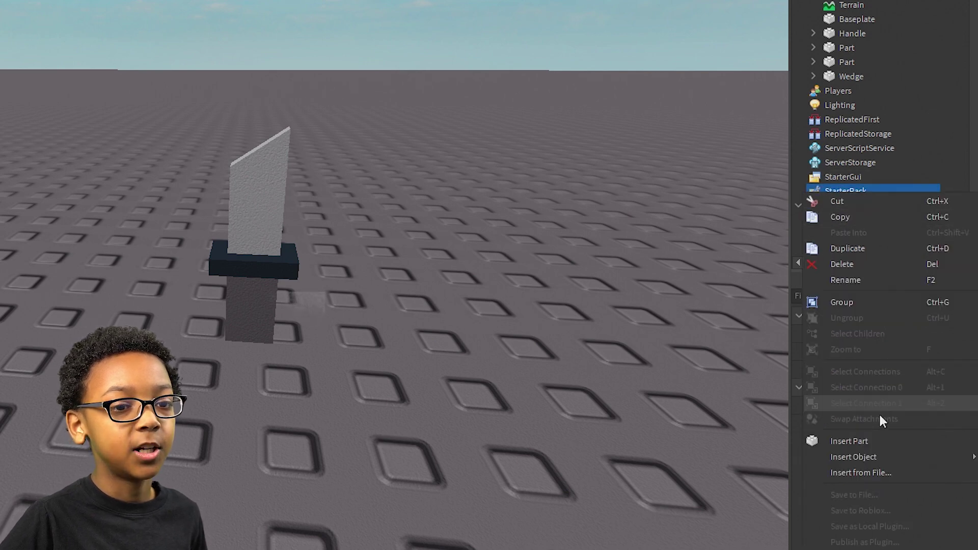
pyautogui.moveTo(871, 455)
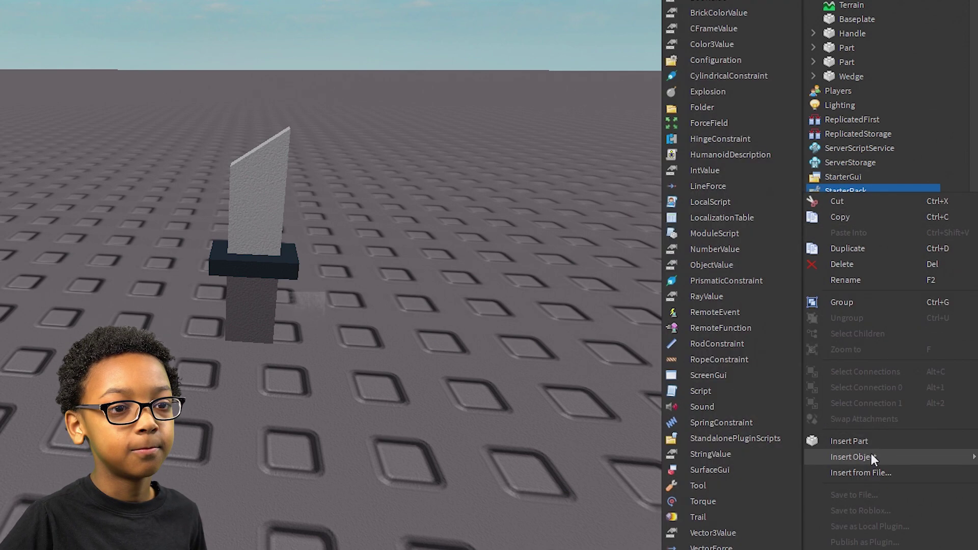
pyautogui.click(715, 487)
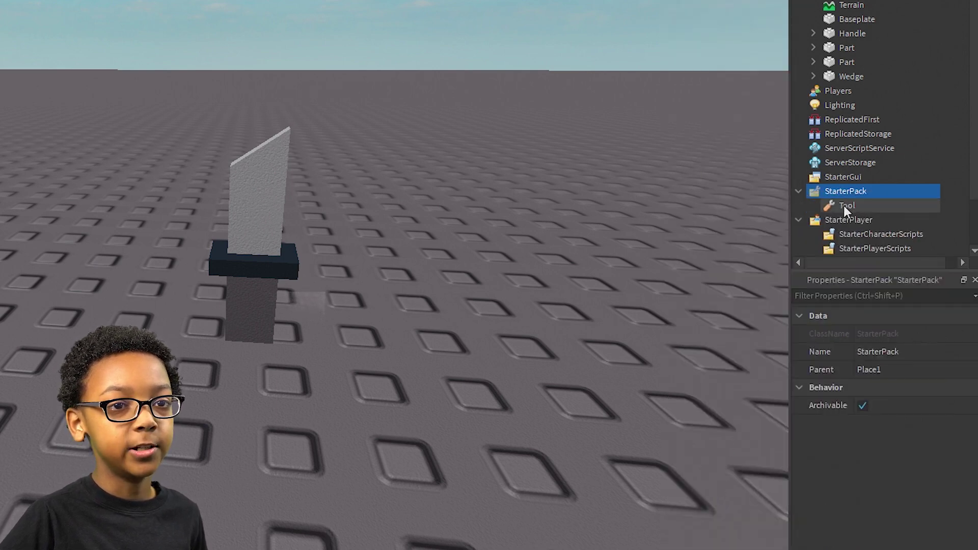
pyautogui.rightClick(843, 206)
pyautogui.press('F2')
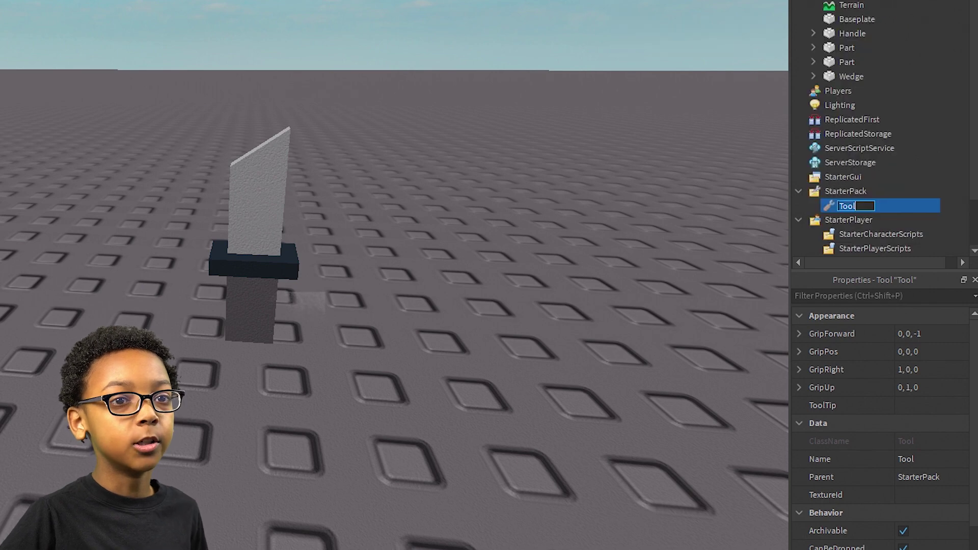
pyautogui.write('S')
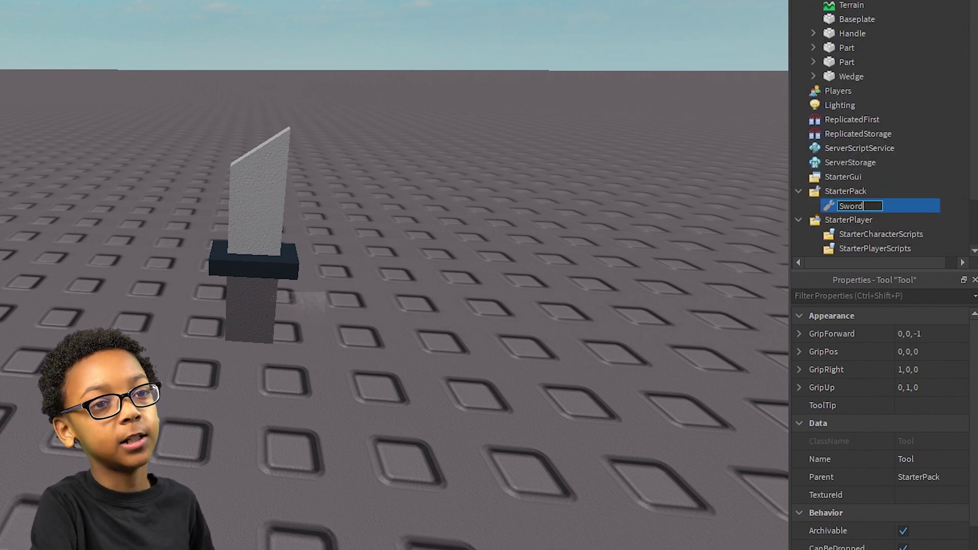
pyautogui.write('word')
pyautogui.press('Return')
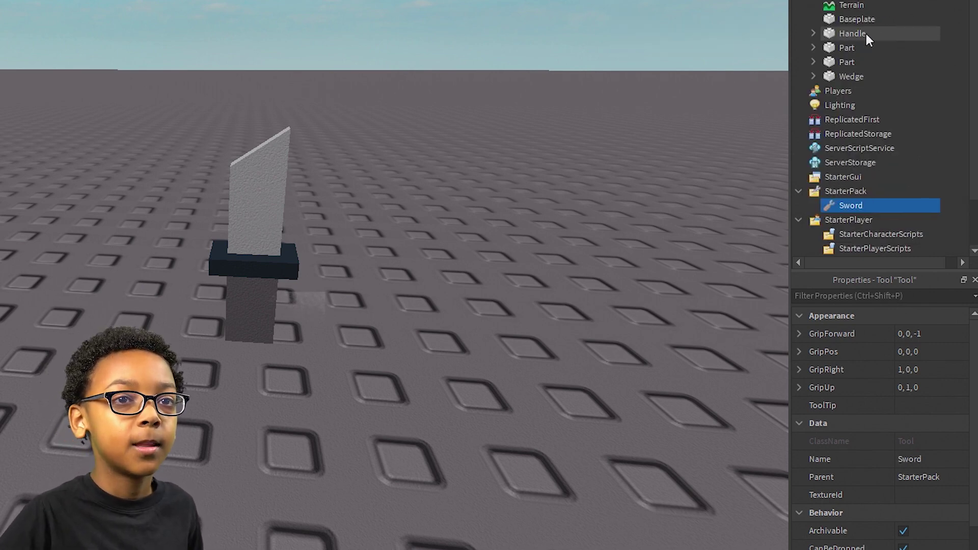
# - Move Handle, both Parts and Wedge from the Workspace into the Sword tool
pyautogui.click(945, 34)
pyautogui.keyDown('shift'); pyautogui.click(844, 76); pyautogui.keyUp('shift')
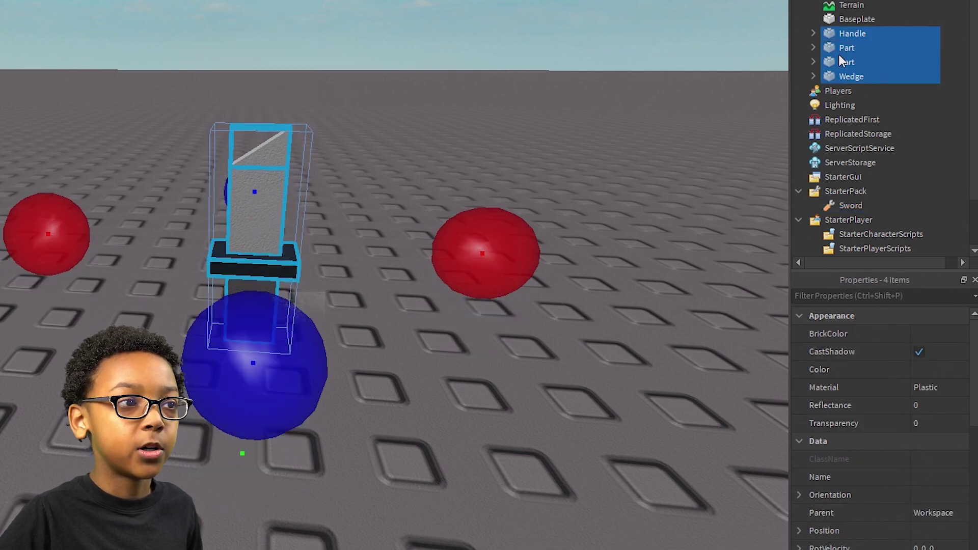
pyautogui.moveTo(838, 35); pyautogui.dragTo(842, 206)
pyautogui.click(677, 172)
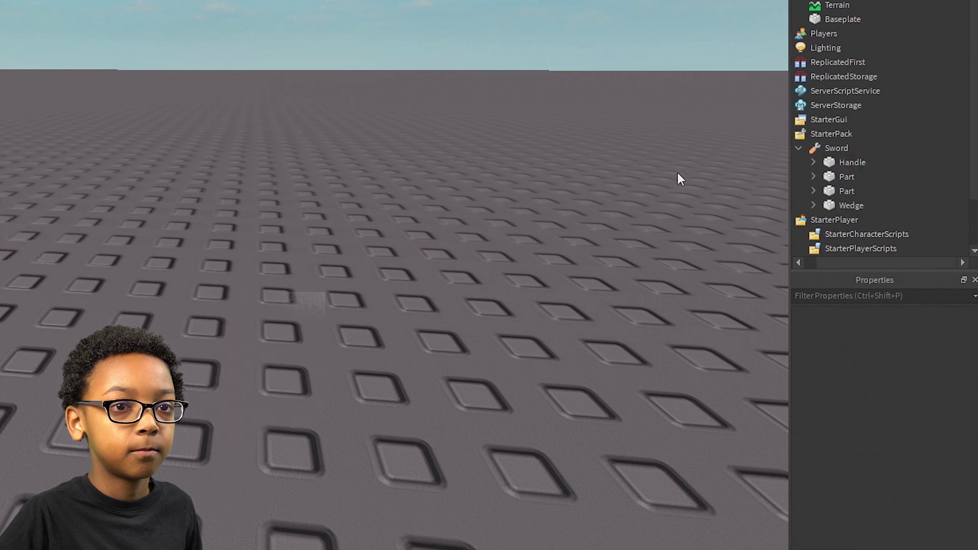
pyautogui.click(797, 147)
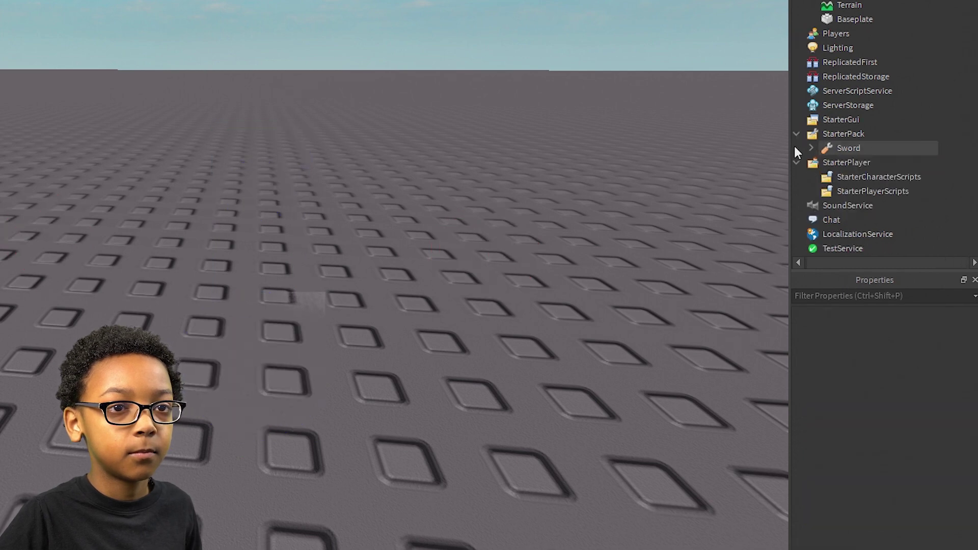
# - Playtest the game to check how the character holds the Sword tool, and end the test
pyautogui.click(830, 148)
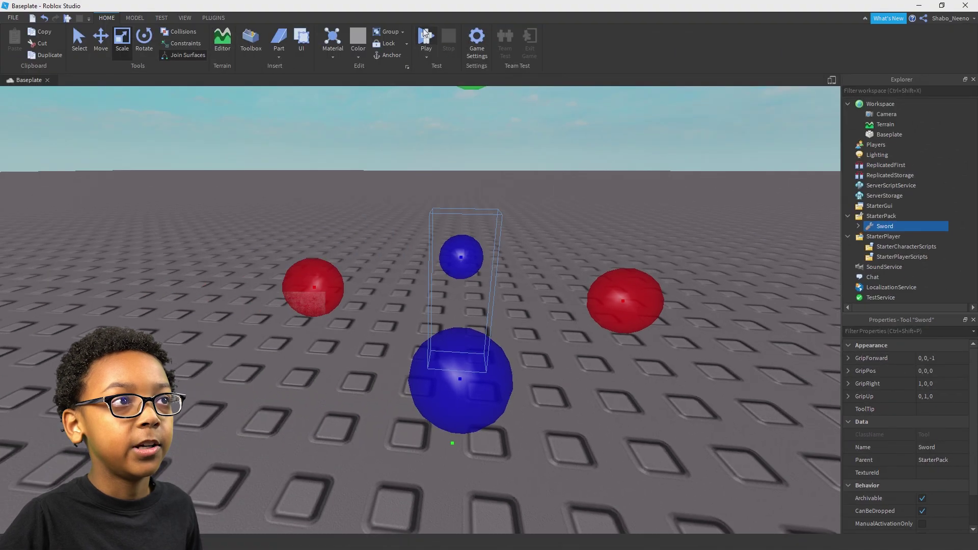
pyautogui.click(425, 36)
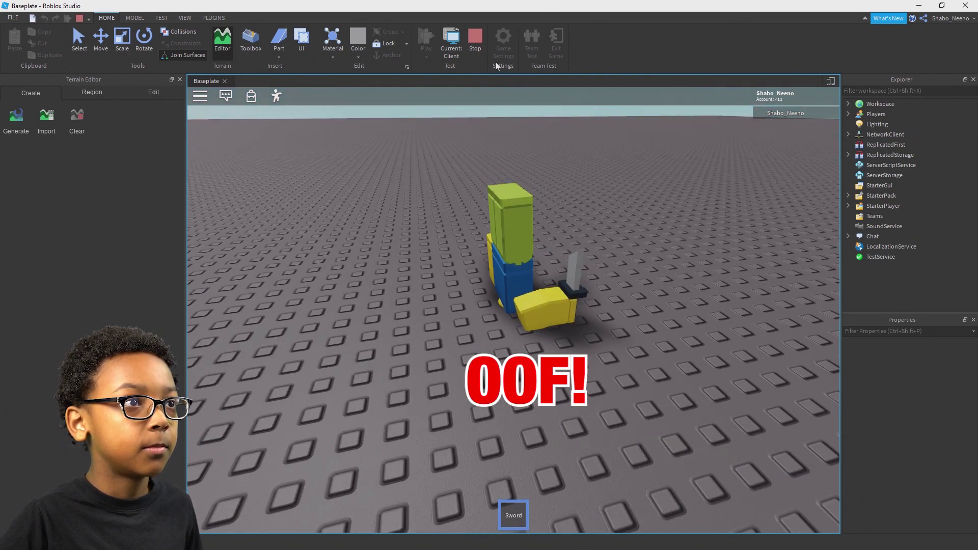
pyautogui.click(478, 41)
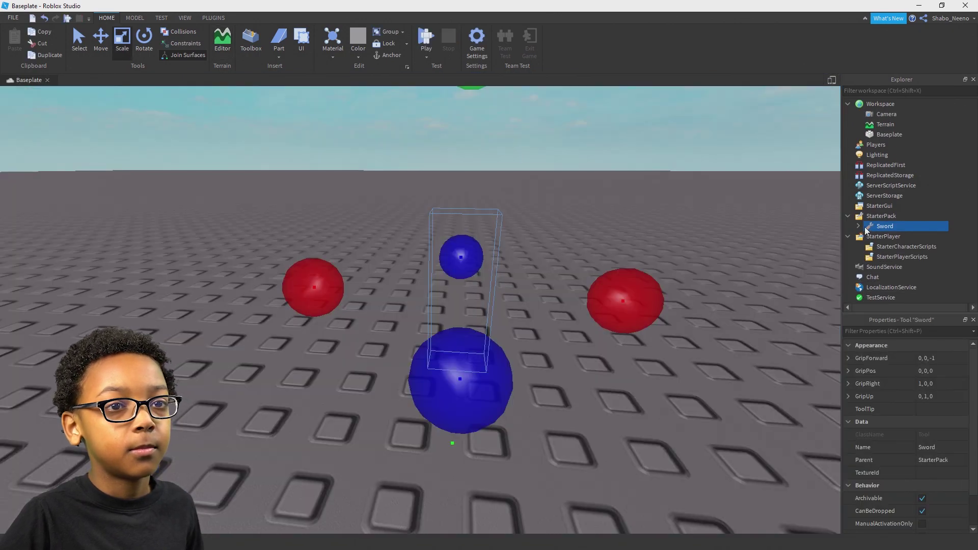
# - Delete the Weld that joins the Baseplate to the Handle inside the Sword tool
pyautogui.click(882, 216)
pyautogui.click(847, 216)
pyautogui.click(848, 217)
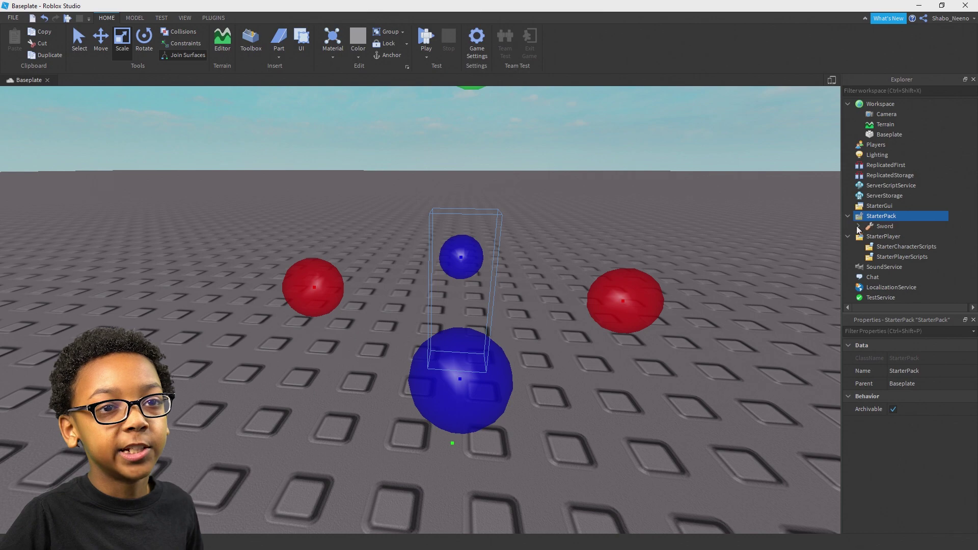
pyautogui.click(858, 226)
pyautogui.click(870, 236)
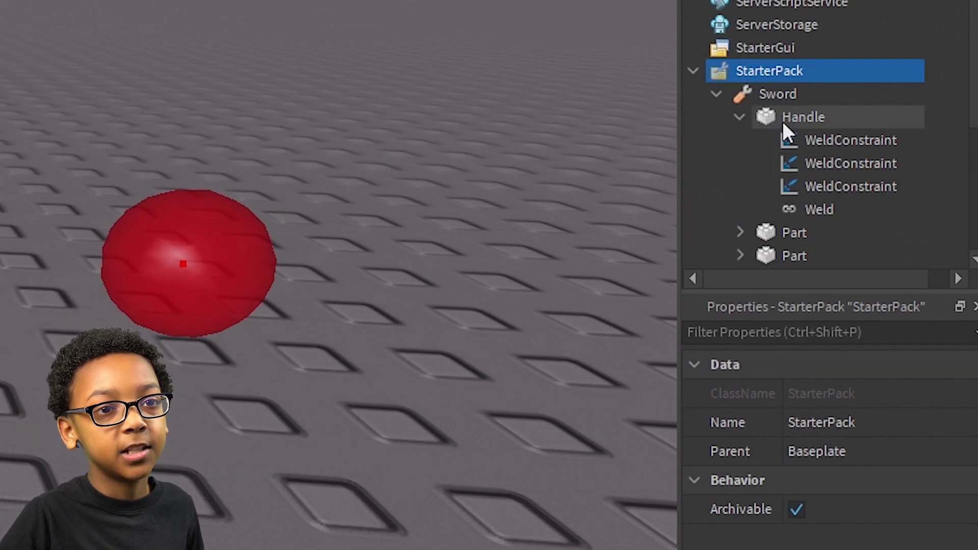
pyautogui.click(887, 235)
pyautogui.hscroll(1, 769, 122)
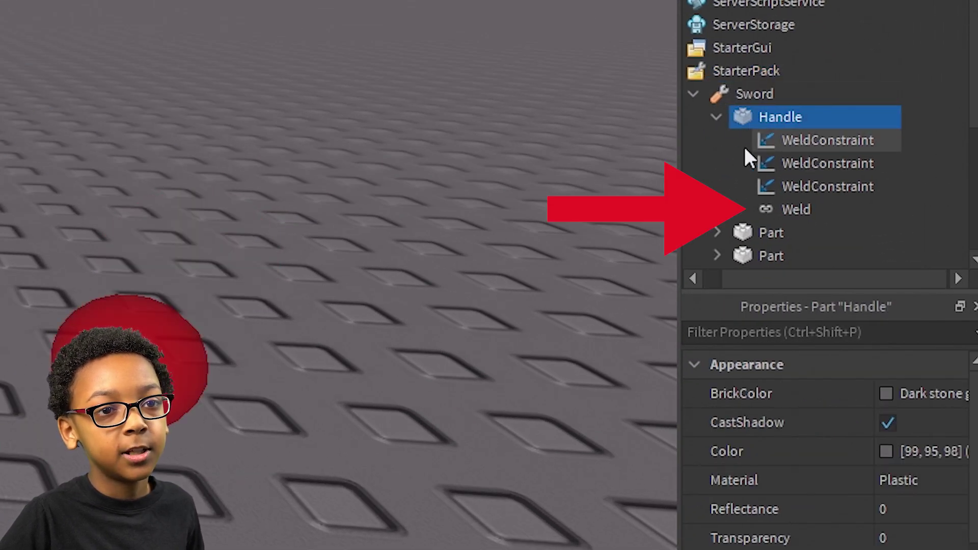
pyautogui.click(790, 210)
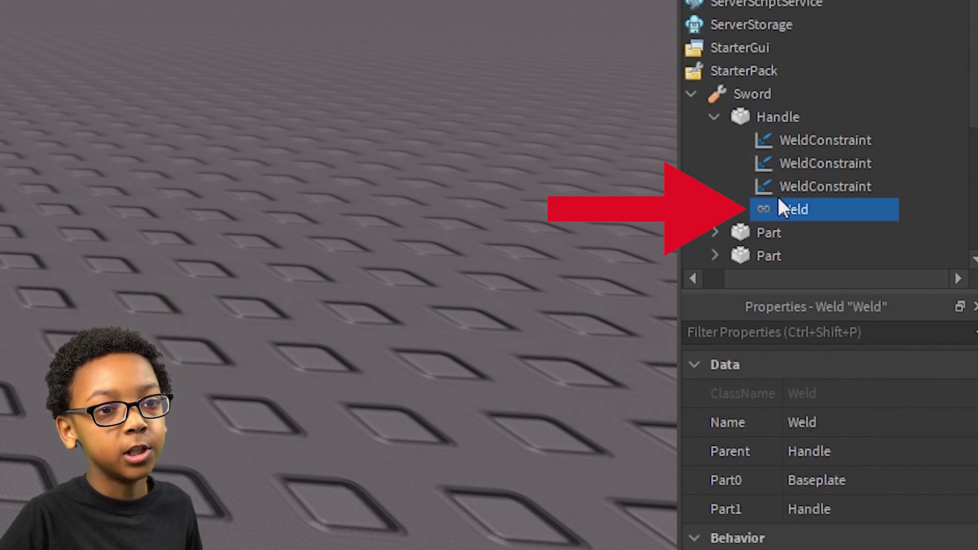
pyautogui.press('Delete')
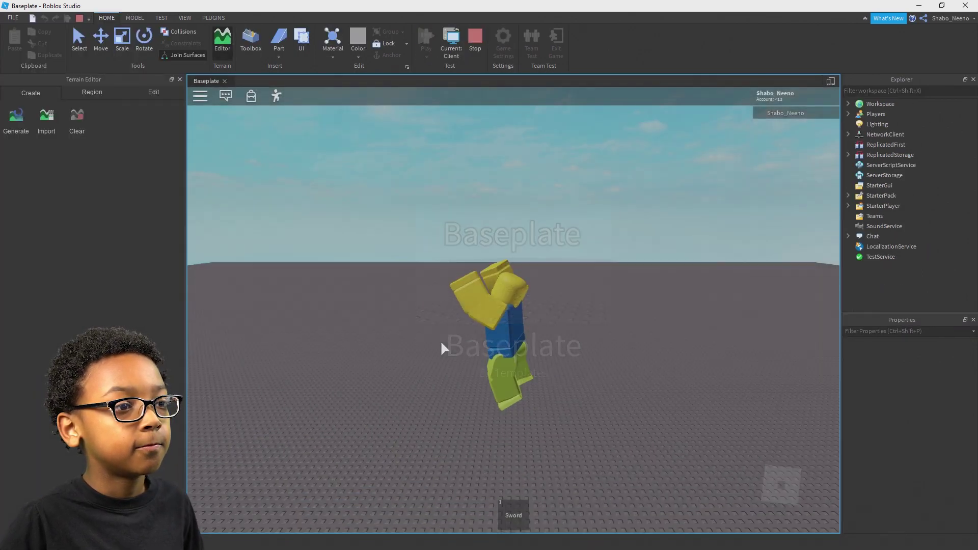
# - Playtest the Sword by equipping it and checking its grip in first- and third-person view, and end the test
pyautogui.press('1')
pyautogui.press('s')
pyautogui.press('1')
pyautogui.press('1')
pyautogui.click(481, 350)
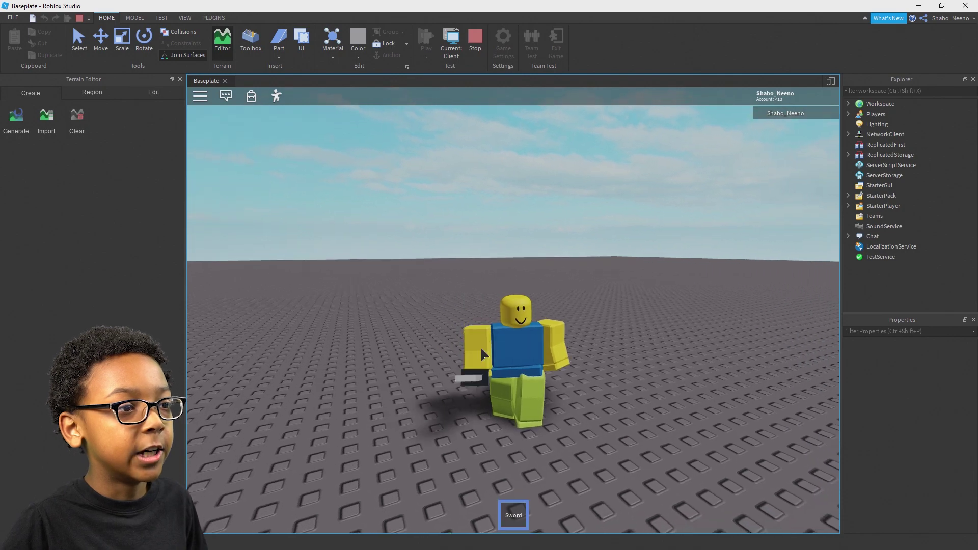
pyautogui.press('1')
pyautogui.moveTo(481, 350); pyautogui.dragTo(483, 369, button='right')
pyautogui.scroll(5, 483, 351)
pyautogui.press('1')
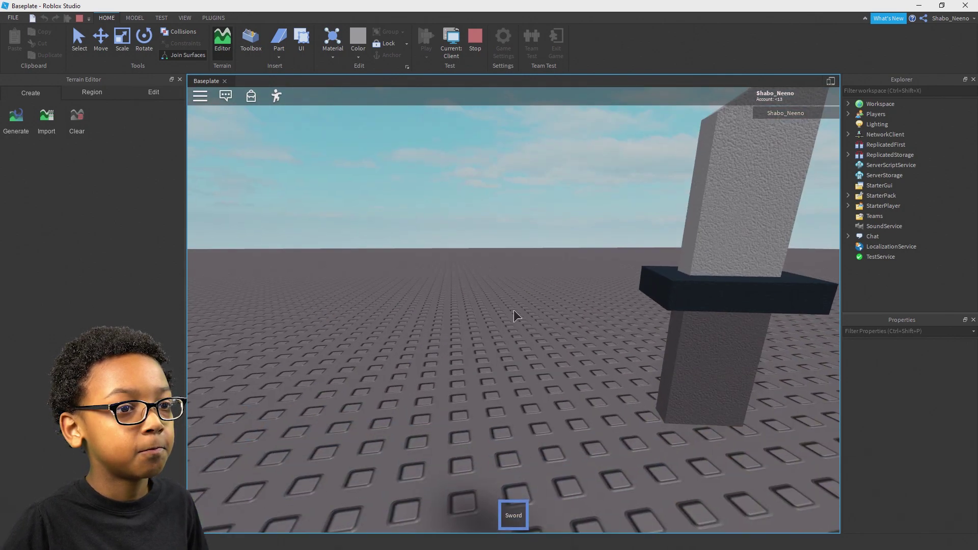
pyautogui.scroll(-5, 517, 319)
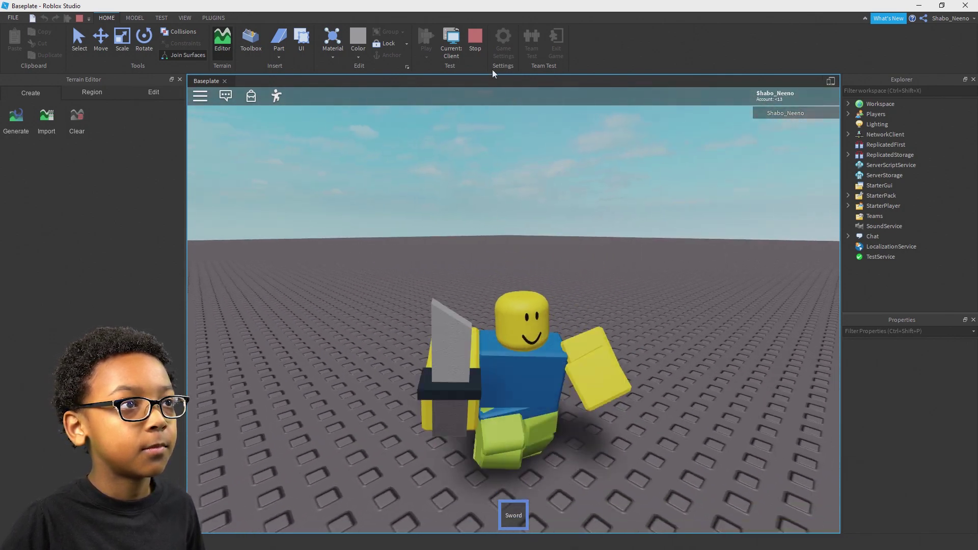
pyautogui.click(476, 38)
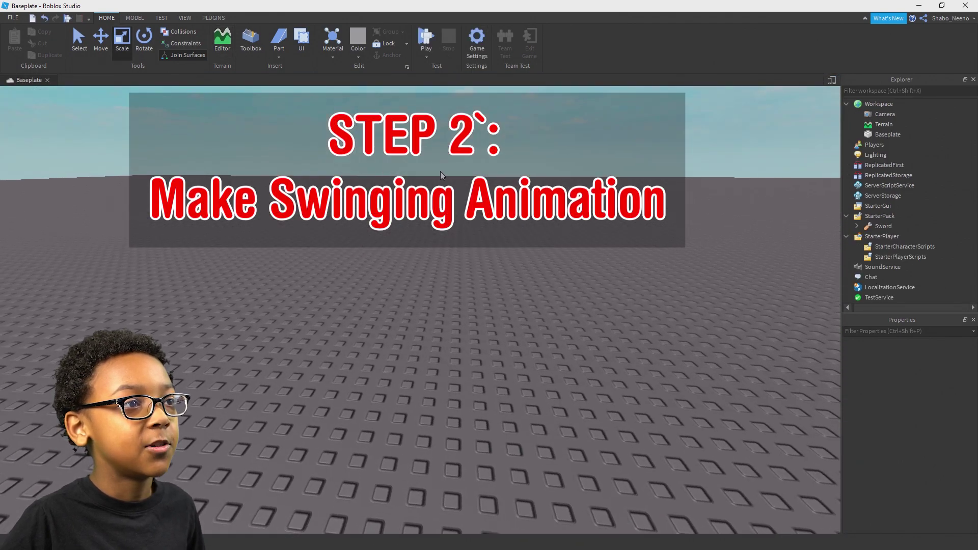
# - Insert an R15 Block Rig into the Workspace with the Rig Builder plugin
pyautogui.moveTo(442, 176); pyautogui.dragTo(302, 152, button='right')
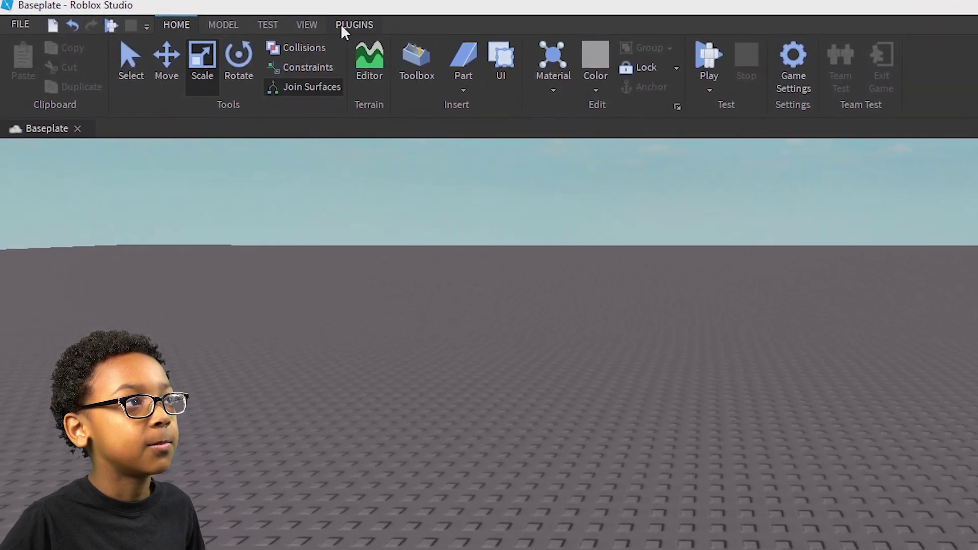
pyautogui.click(308, 26)
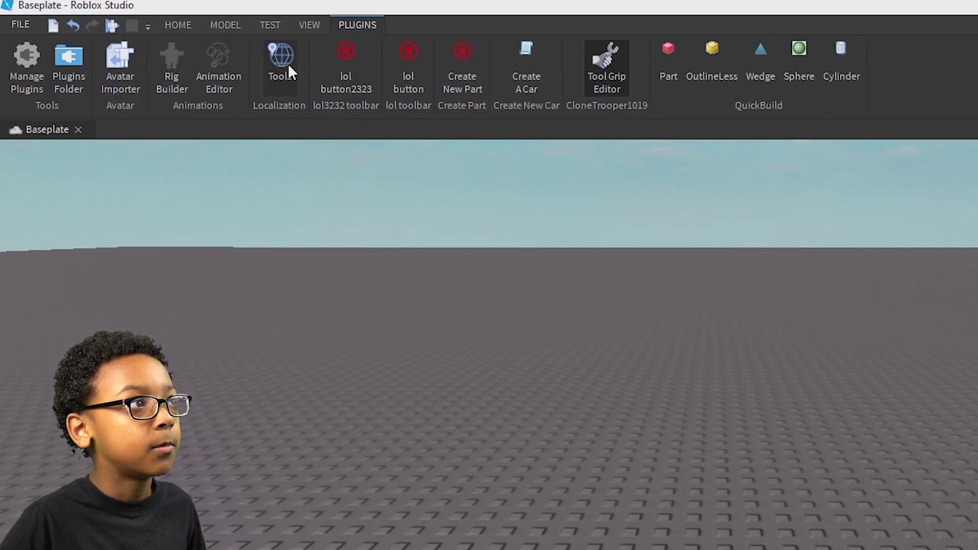
pyautogui.click(164, 72)
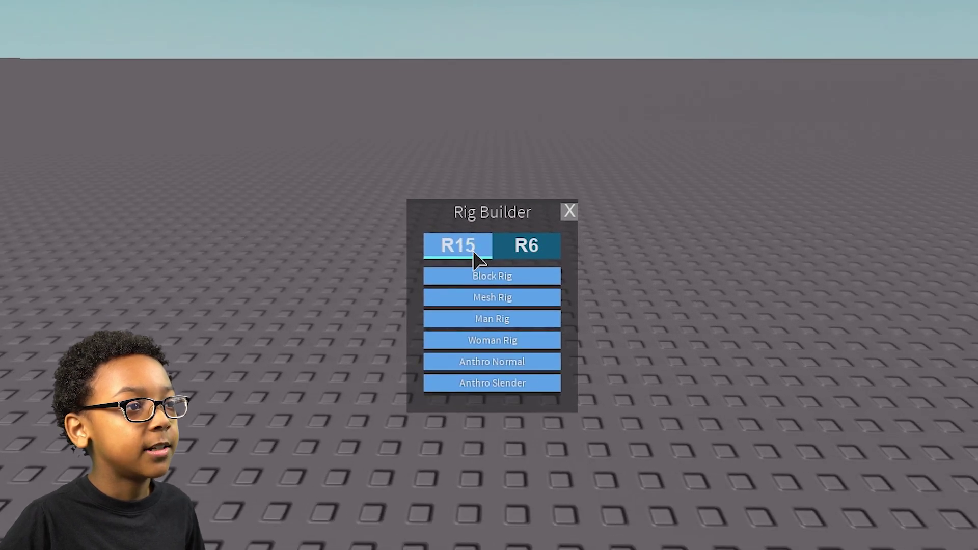
pyautogui.click(510, 250)
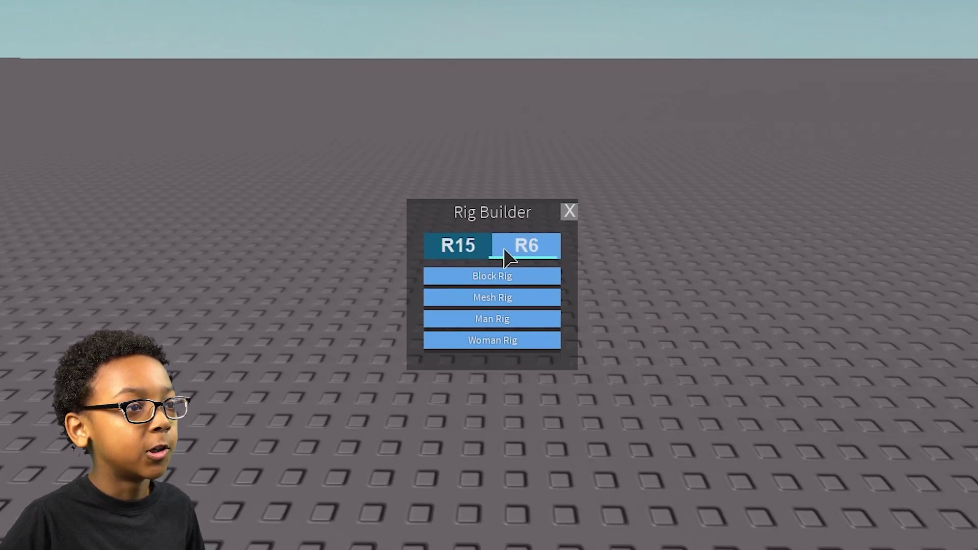
pyautogui.click(457, 254)
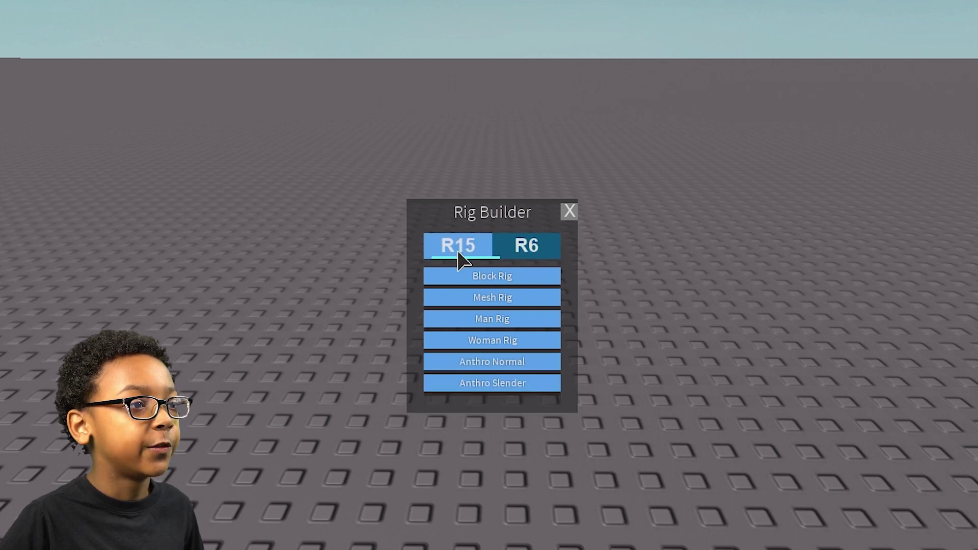
pyautogui.click(499, 281)
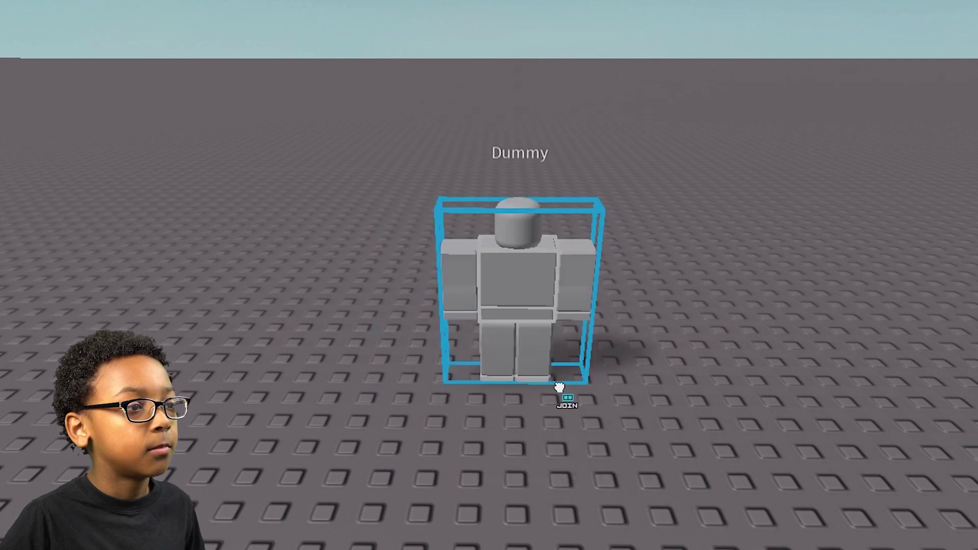
pyautogui.moveTo(558, 386); pyautogui.dragTo(444, 420)
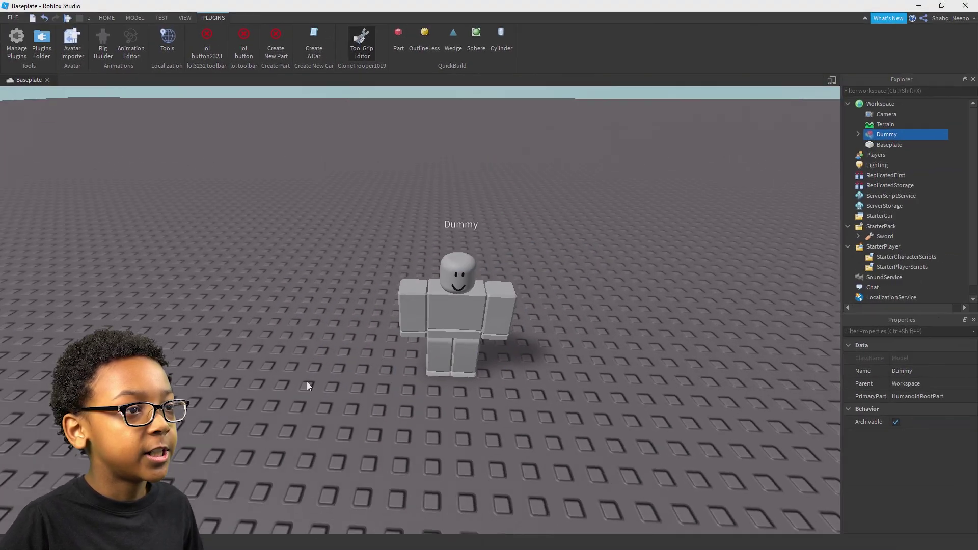
# - Open the Animation Editor and create a new animation for the Dummy rig
pyautogui.scroll(6, 513, 296)
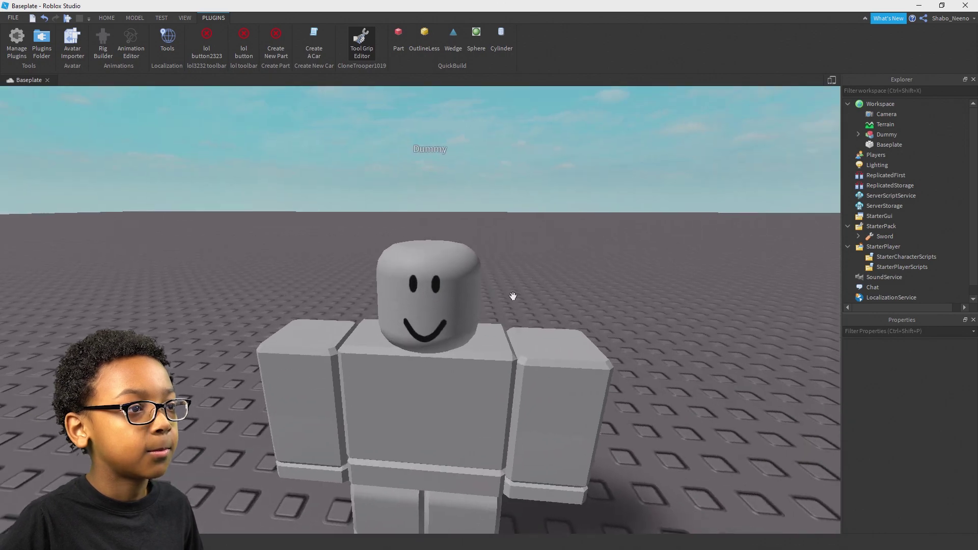
pyautogui.scroll(-6, 512, 280)
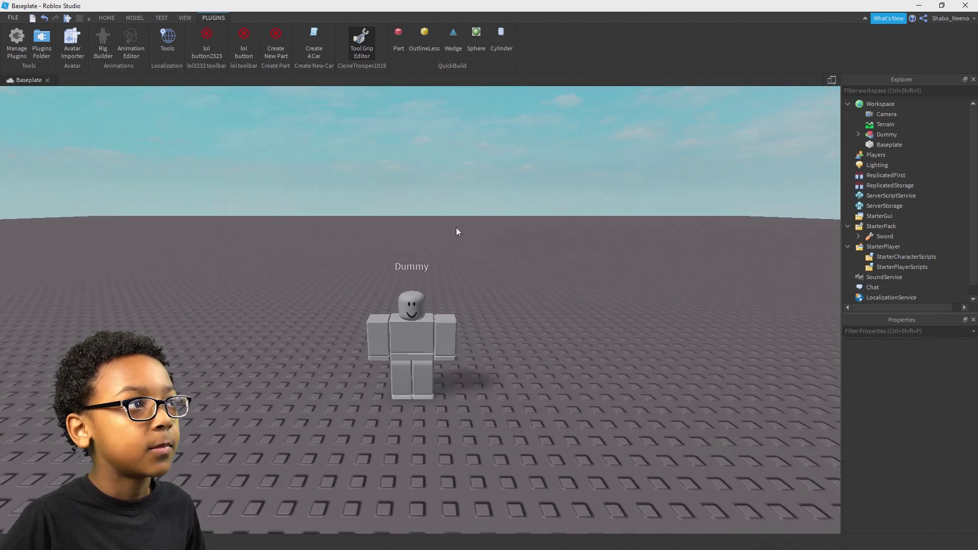
pyautogui.rightClick(456, 228)
pyautogui.moveTo(147, 106); pyautogui.dragTo(274, 191, button='right')
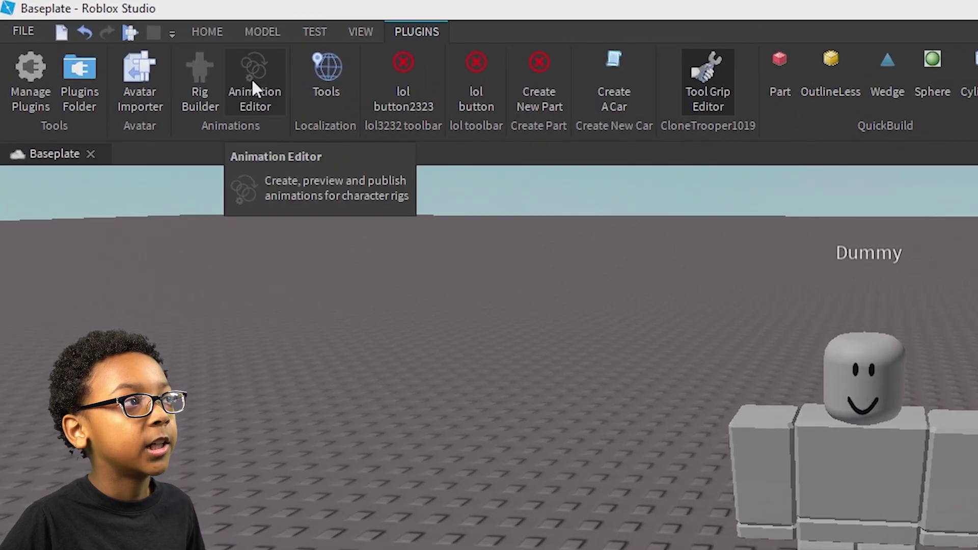
pyautogui.click(252, 82)
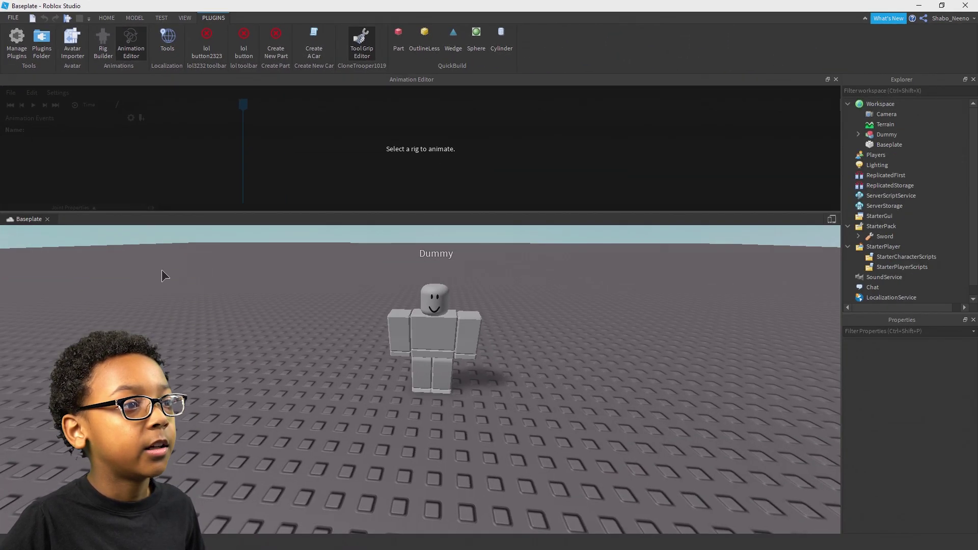
pyautogui.click(434, 307)
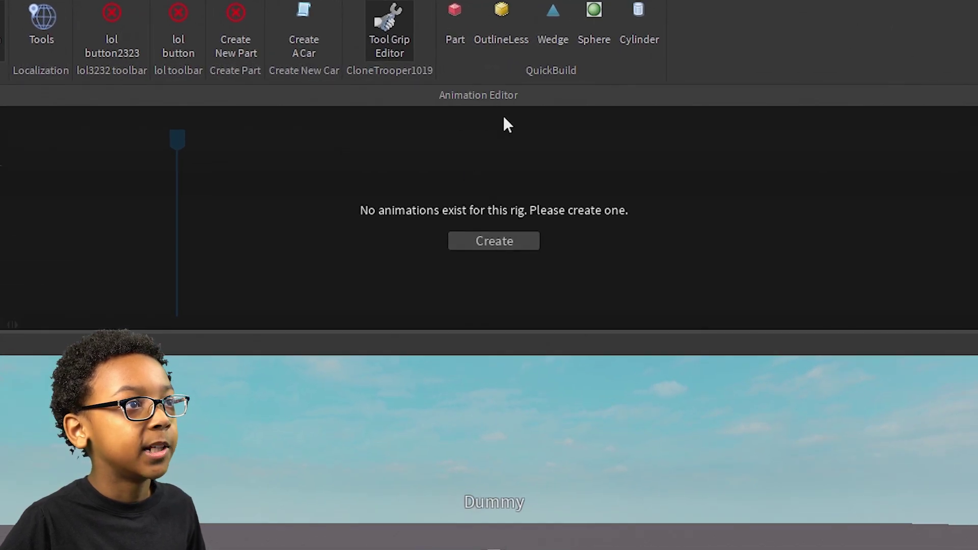
pyautogui.click(484, 240)
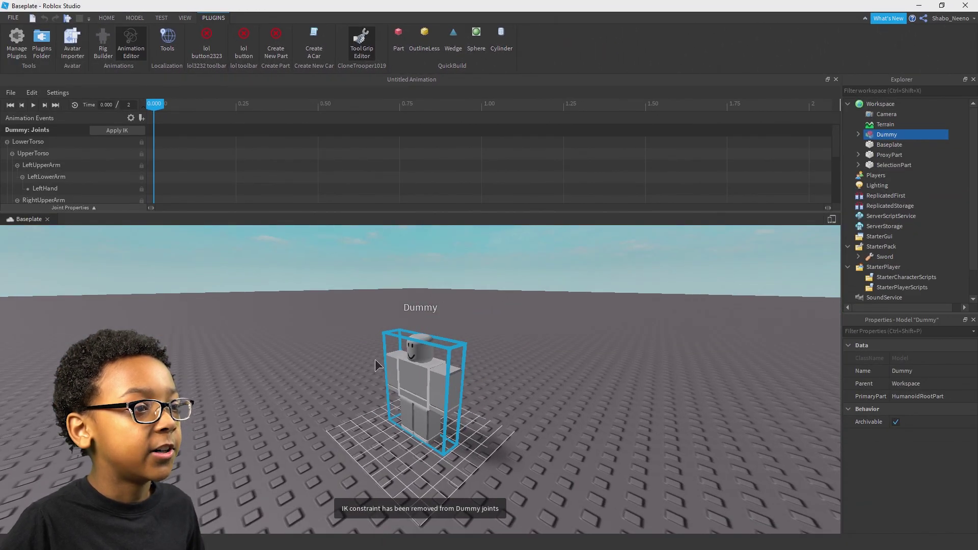
# - Lock the LowerTorso, UpperTorso, LeftUpperArm, LeftLowerArm and LeftHand joints of the Dummy in the Animation Editor
pyautogui.press('a')
pyautogui.moveTo(313, 304); pyautogui.dragTo(312, 304, button='right')
pyautogui.press('w')
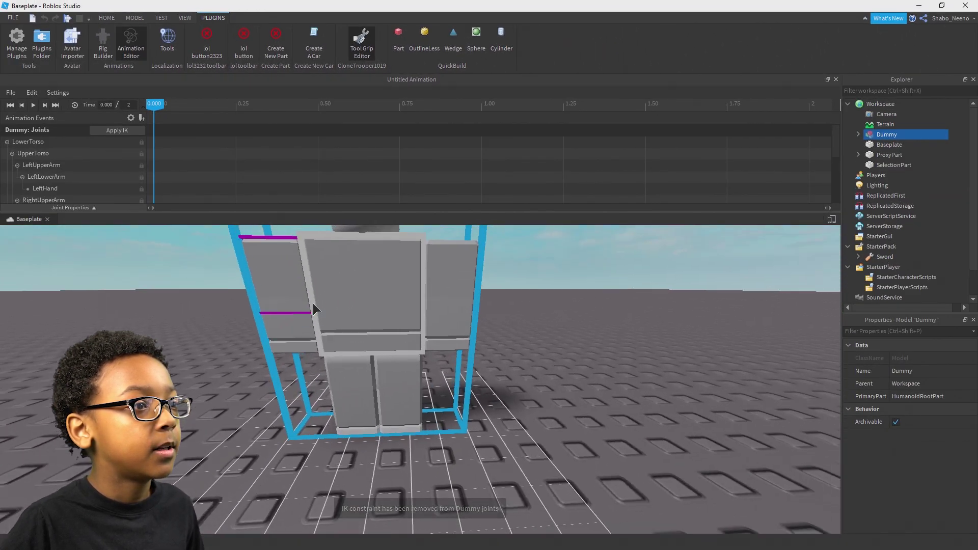
pyautogui.press('f')
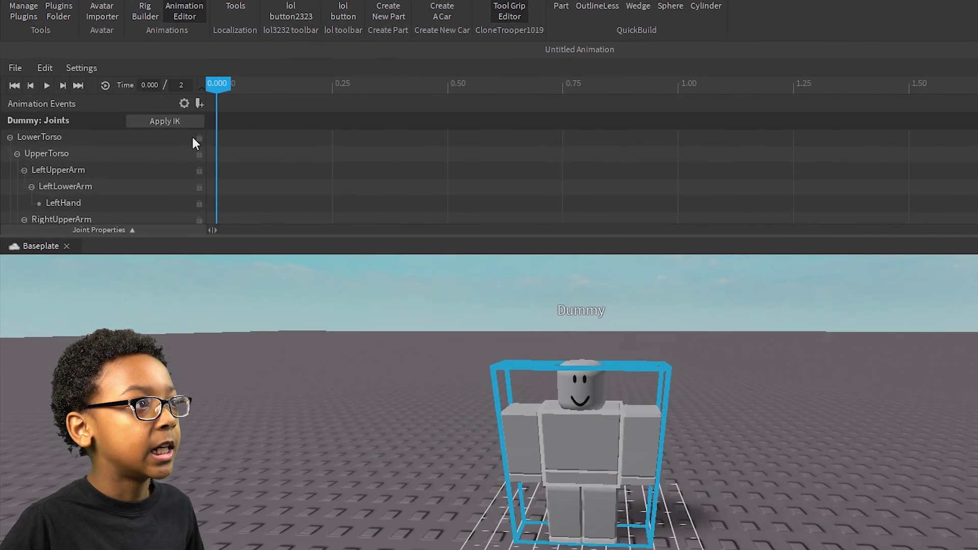
pyautogui.click(137, 144)
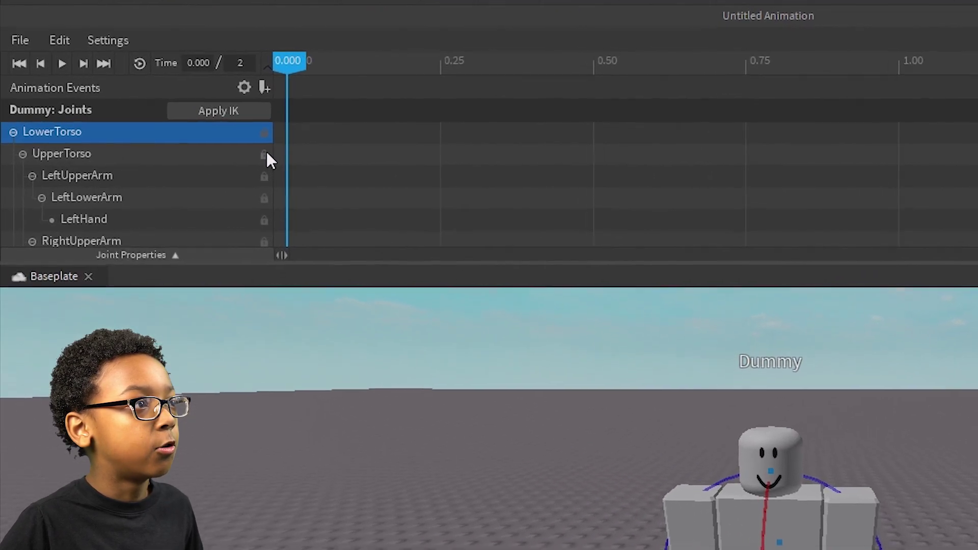
pyautogui.click(264, 133)
pyautogui.click(264, 153)
pyautogui.click(264, 176)
pyautogui.click(264, 198)
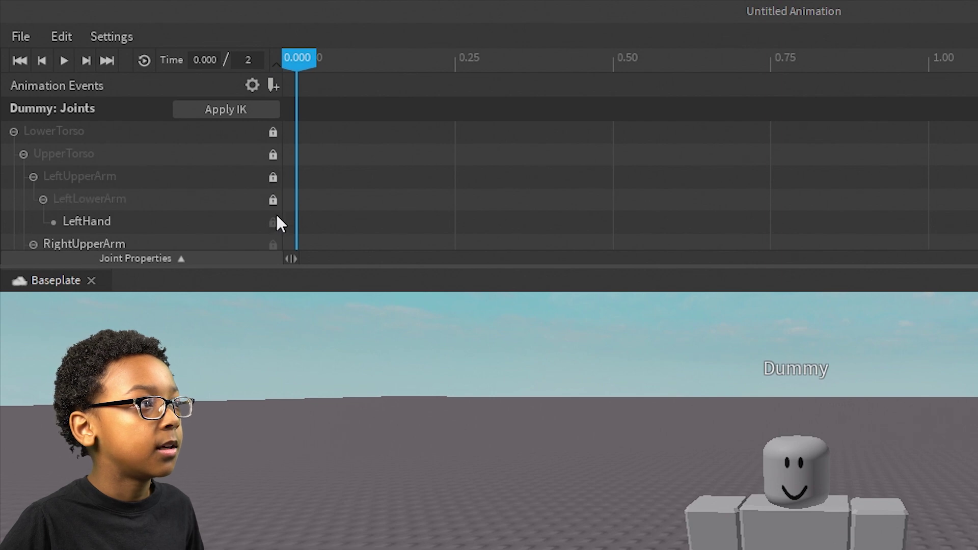
pyautogui.click(274, 221)
# - Lock the Dummy's Head joint and all upper-leg, lower-leg and foot joints on both sides
pyautogui.scroll(-3, 277, 216)
pyautogui.scroll(-2, 204, 173)
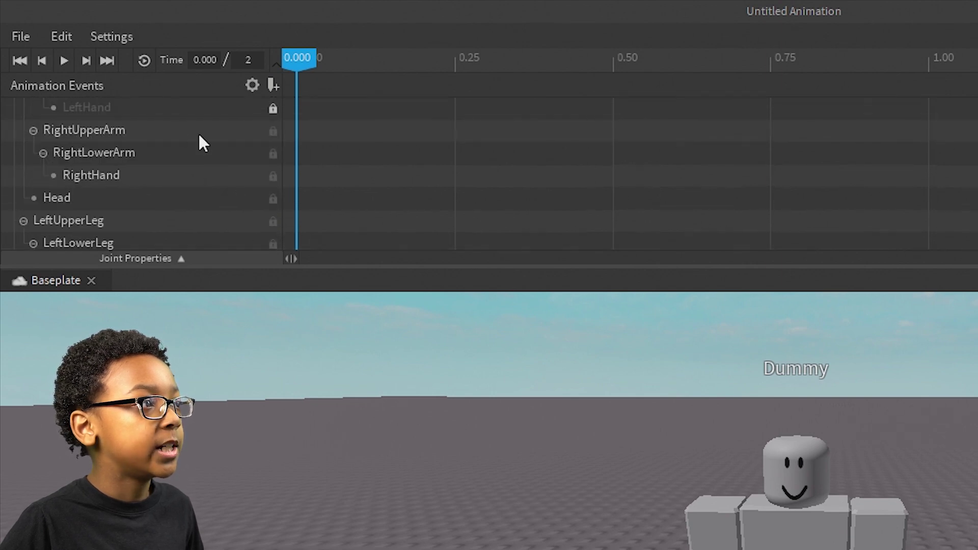
pyautogui.click(273, 200)
pyautogui.click(273, 220)
pyautogui.scroll(-3, 273, 210)
pyautogui.click(273, 168)
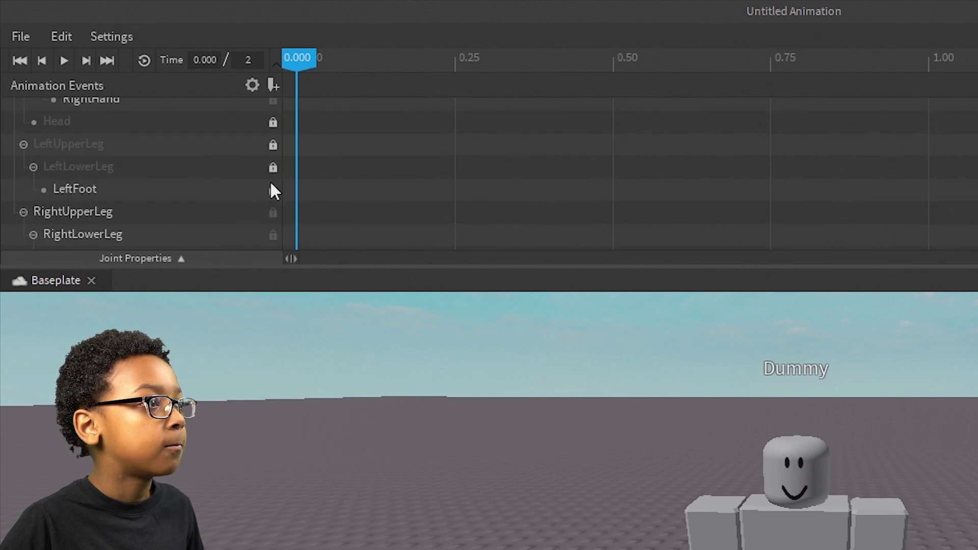
pyautogui.click(273, 190)
pyautogui.click(273, 212)
pyautogui.click(273, 212)
pyautogui.click(273, 212)
pyautogui.click(273, 235)
pyautogui.scroll(-1, 282, 230)
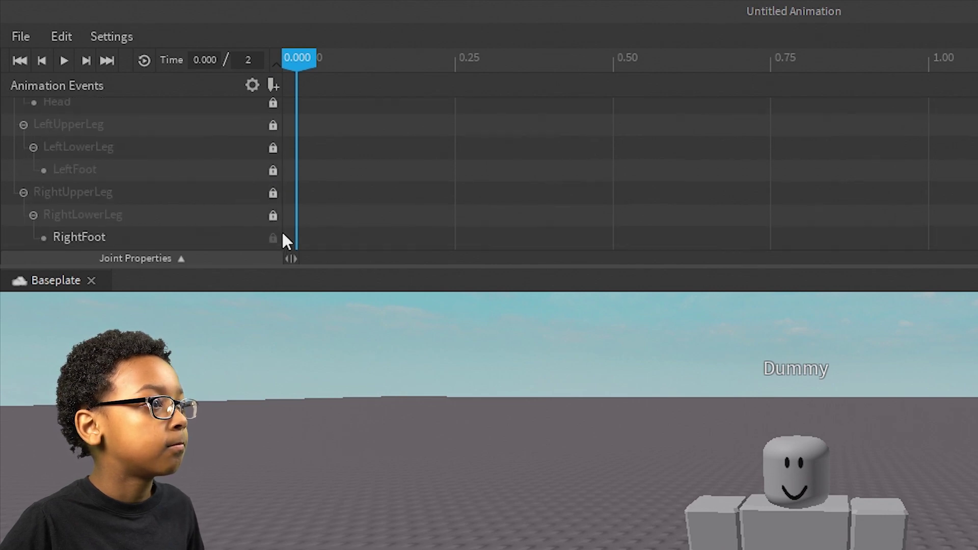
pyautogui.click(273, 237)
pyautogui.scroll(3, 232, 193)
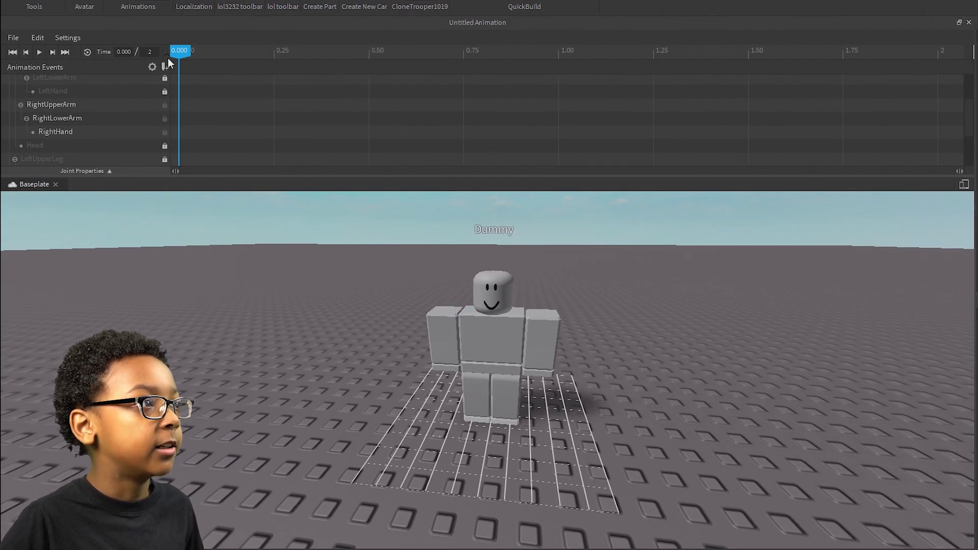
# - Rotate the Dummy's RightUpperArm so the arm points straight forward, adding a keyframe at time 0
pyautogui.click(453, 329)
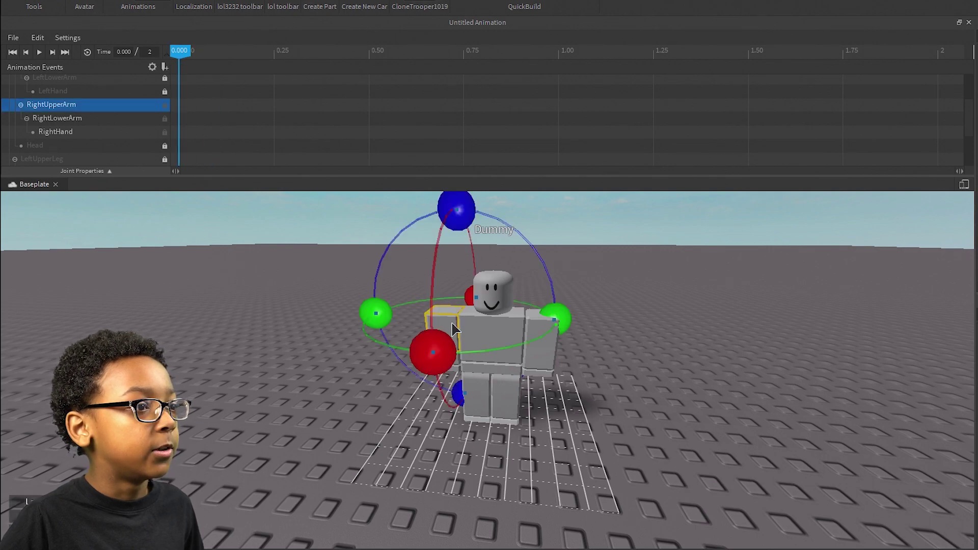
pyautogui.scroll(3, 535, 333)
pyautogui.moveTo(454, 330); pyautogui.dragTo(542, 359, button='right')
pyautogui.scroll(1, 615, 382)
pyautogui.scroll(-2, 614, 382)
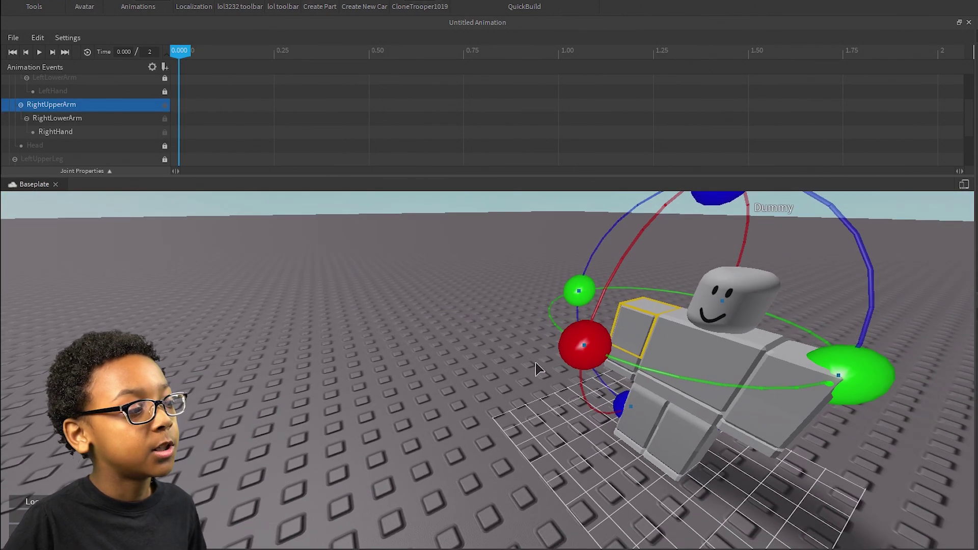
pyautogui.moveTo(585, 344); pyautogui.dragTo(695, 248)
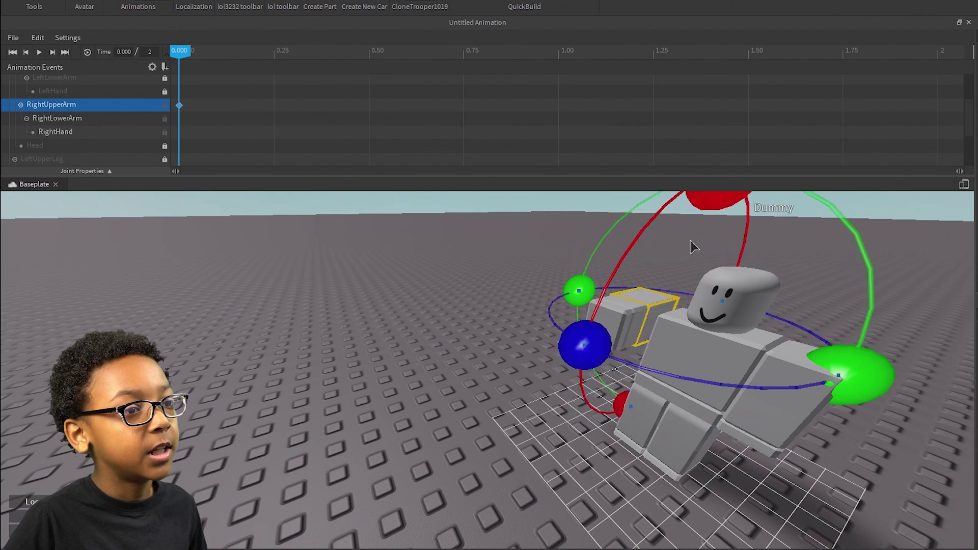
pyautogui.click(512, 263)
pyautogui.moveTo(510, 257); pyautogui.dragTo(512, 250, button='right')
pyautogui.scroll(-3, 512, 250)
pyautogui.scroll(2, 512, 250)
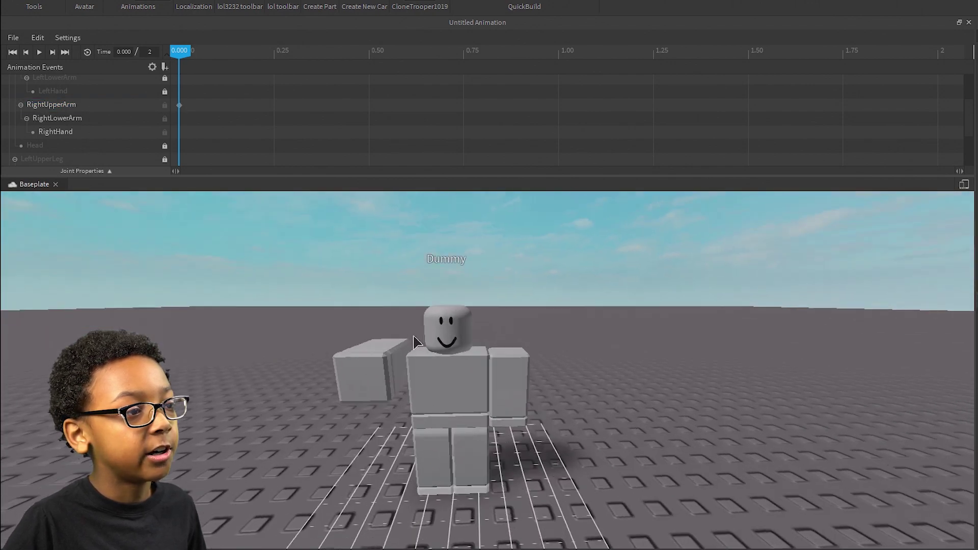
# - Add a RightUpperArm keyframe at 0.25 seconds by rotating the Dummy's raised arm down to its side
pyautogui.moveTo(415, 337); pyautogui.dragTo(493, 353, button='right')
pyautogui.scroll(2, 492, 352)
pyautogui.click(512, 359)
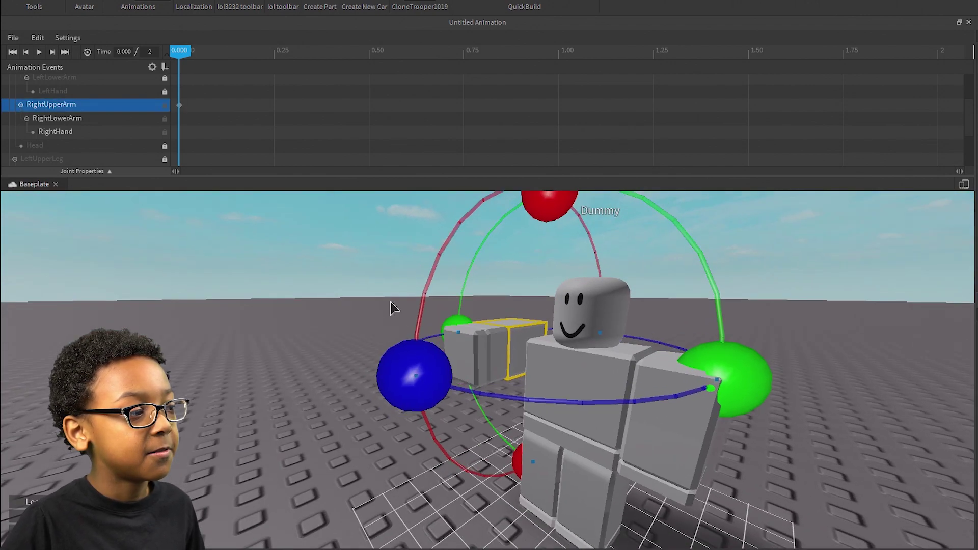
pyautogui.scroll(-5, 382, 295)
pyautogui.click(369, 303)
pyautogui.scroll(4, 369, 303)
pyautogui.click(274, 50)
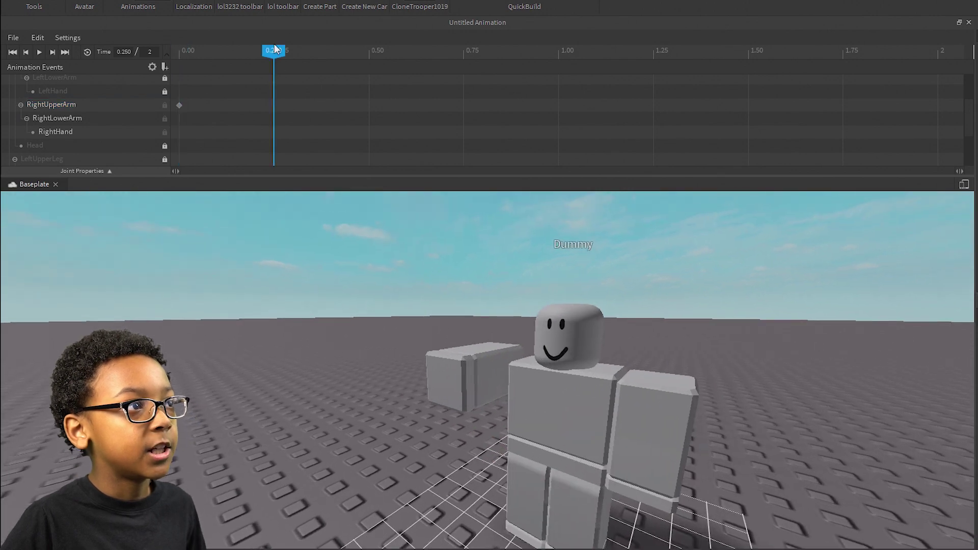
pyautogui.click(500, 357)
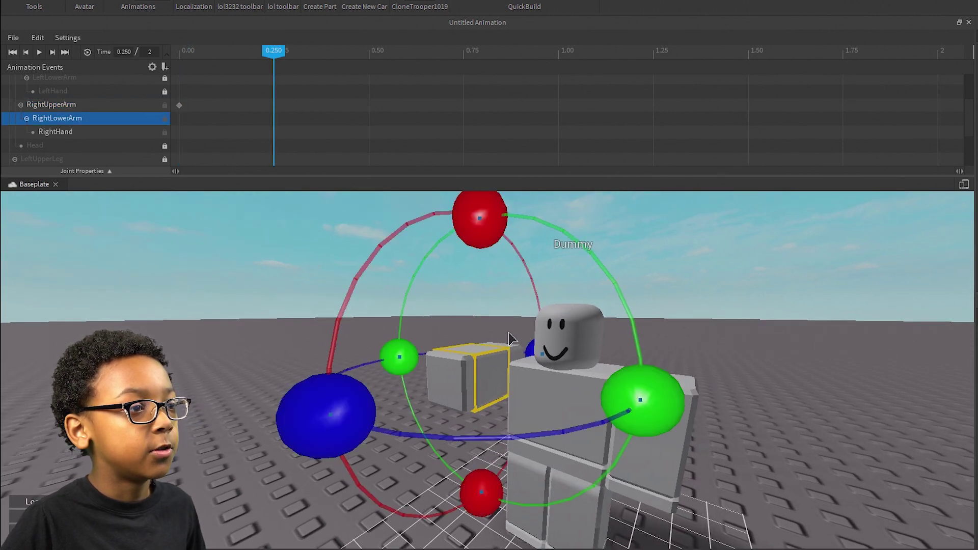
pyautogui.click(509, 343)
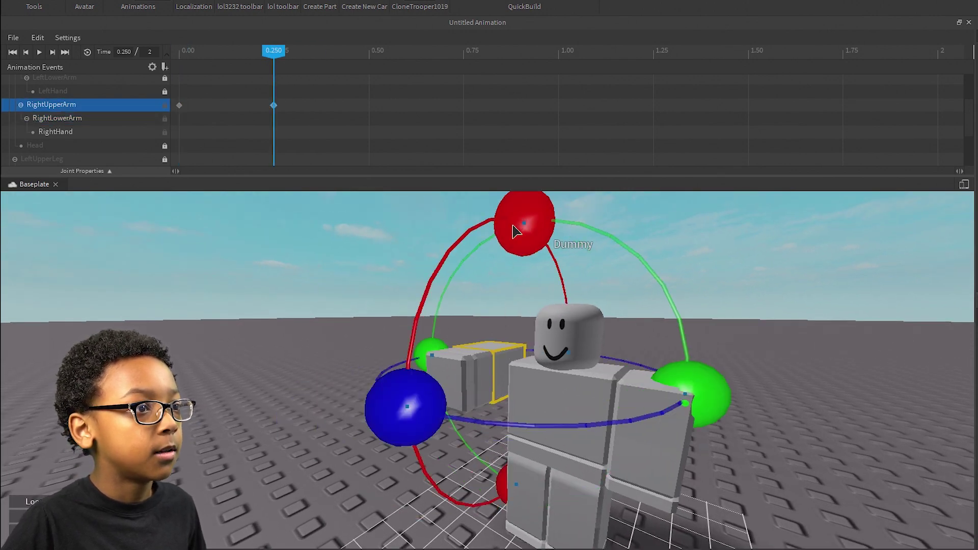
pyautogui.moveTo(513, 225); pyautogui.dragTo(444, 380)
pyautogui.click(341, 281)
pyautogui.moveTo(341, 281); pyautogui.dragTo(357, 293, button='right')
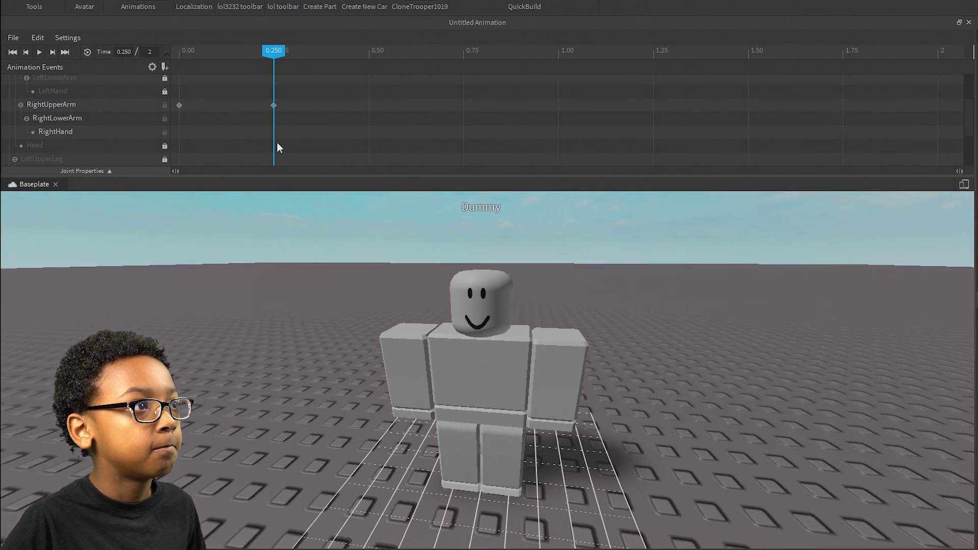
pyautogui.moveTo(235, 51); pyautogui.dragTo(261, 57)
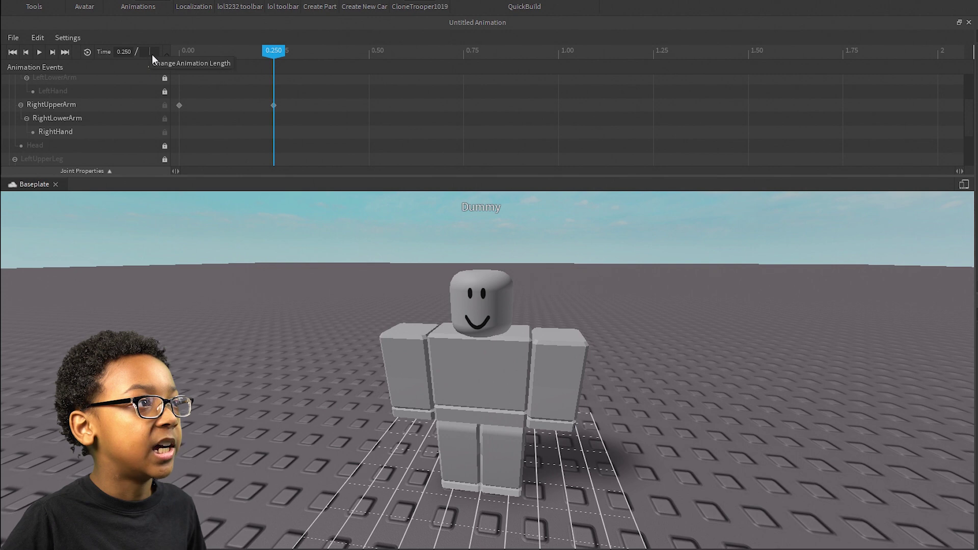
# - Set the animation length to 0.25 seconds and scrub the playhead back to time 0
pyautogui.write('0.')
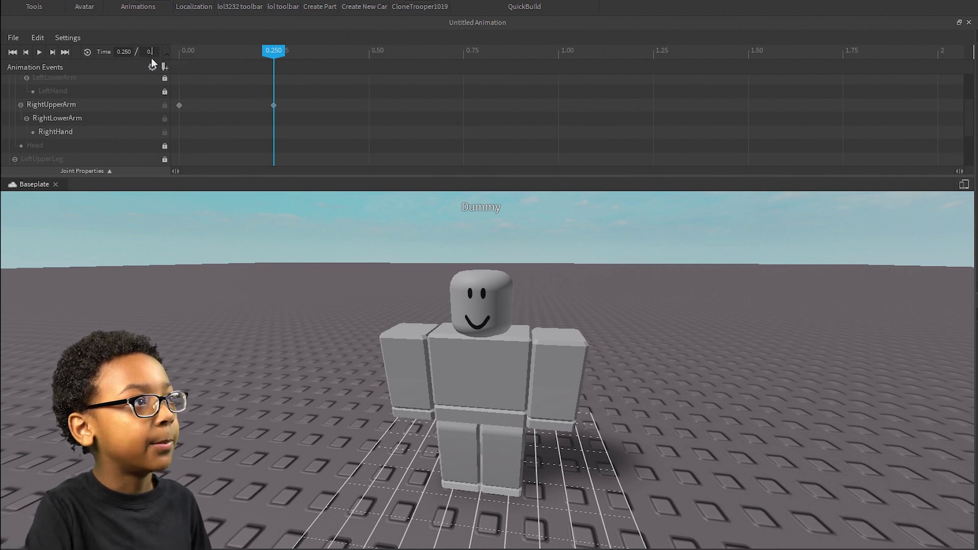
pyautogui.write('25')
pyautogui.press('Return')
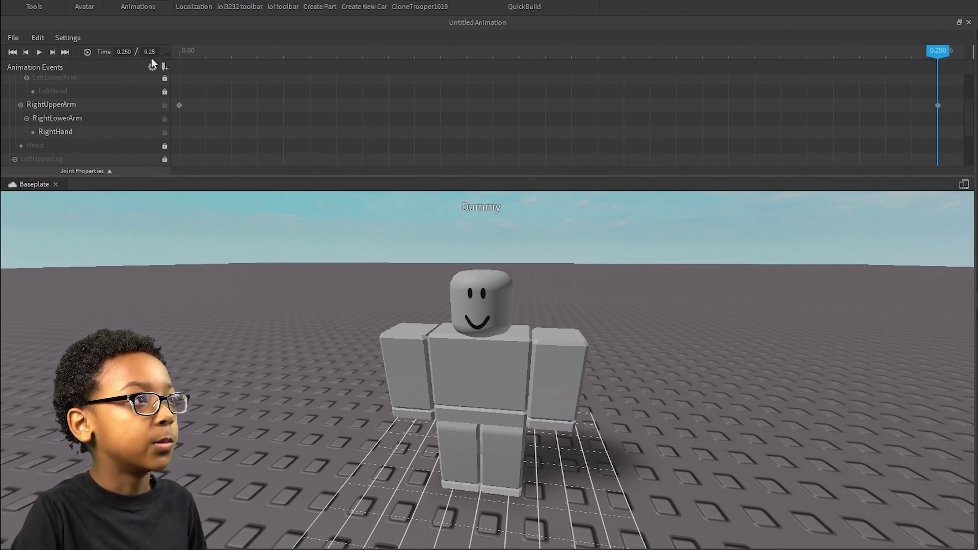
pyautogui.moveTo(357, 53); pyautogui.dragTo(102, 50)
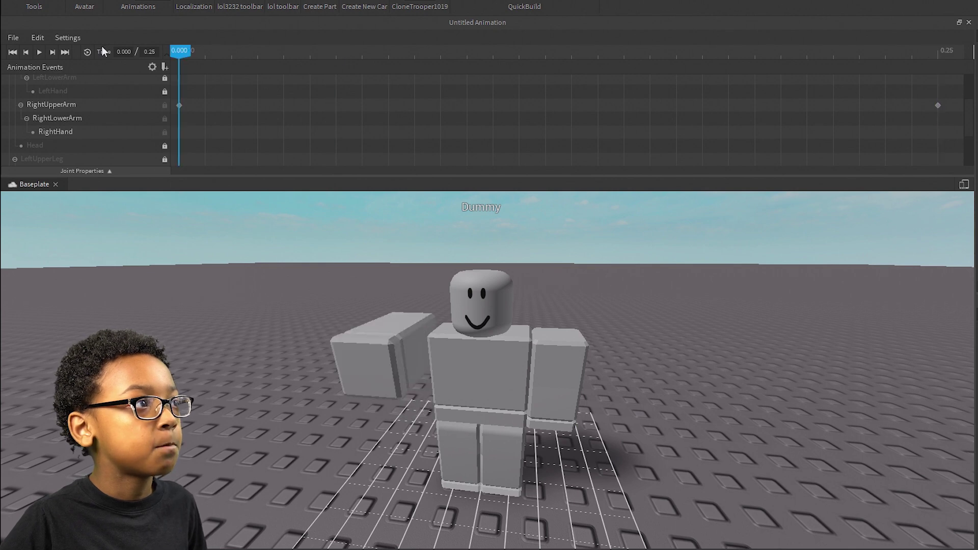